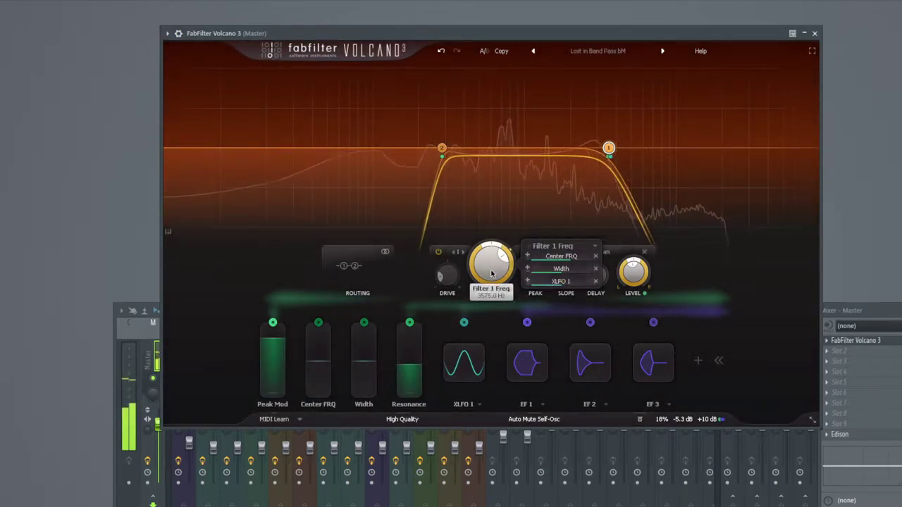
Move high-pass filter 2 to about 195 Hz, lower the Width control and expand the XLFO 1 settings.
drag(442, 148, 416, 149)
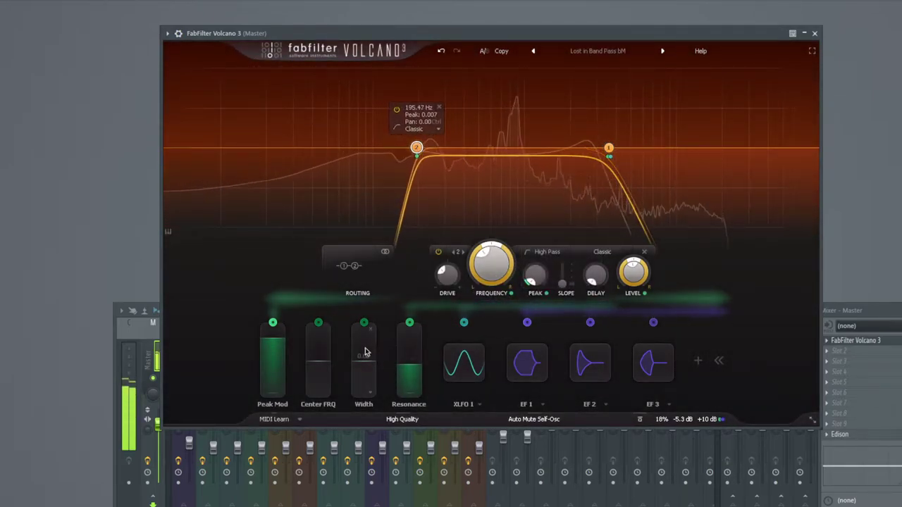
drag(365, 351, 365, 379)
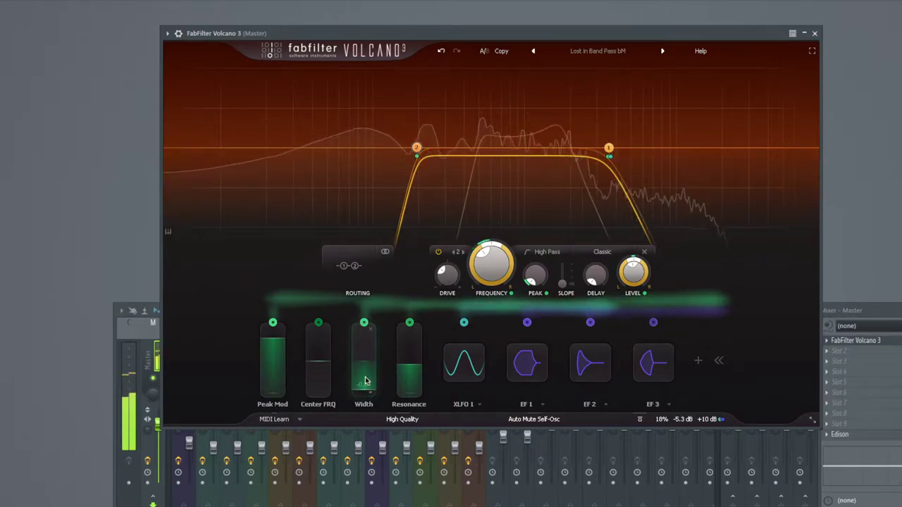
click(453, 365)
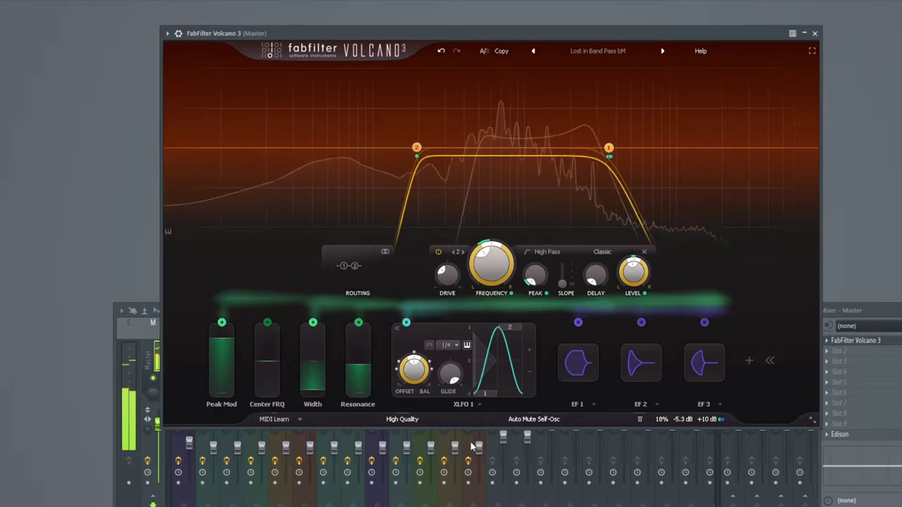
Raise filter 2's frequency to about 457 Hz and lower the filter level.
drag(417, 150, 474, 162)
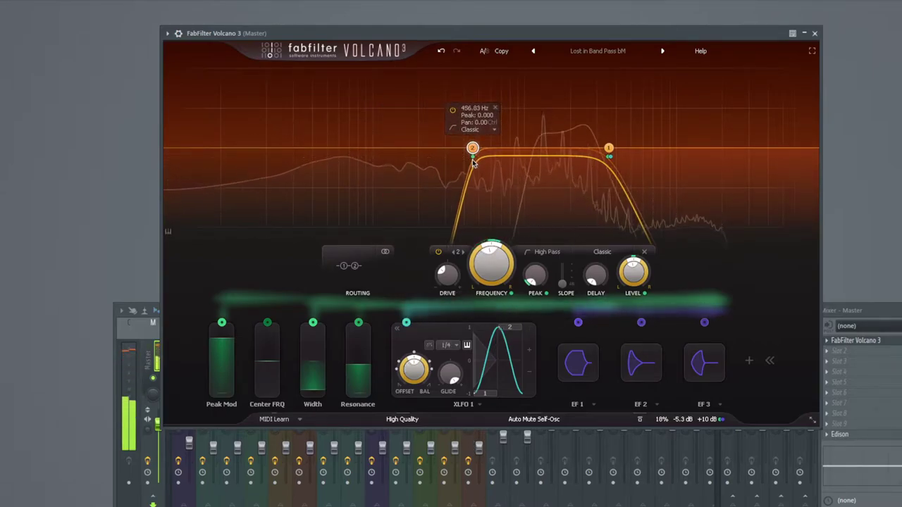
drag(635, 275, 632, 302)
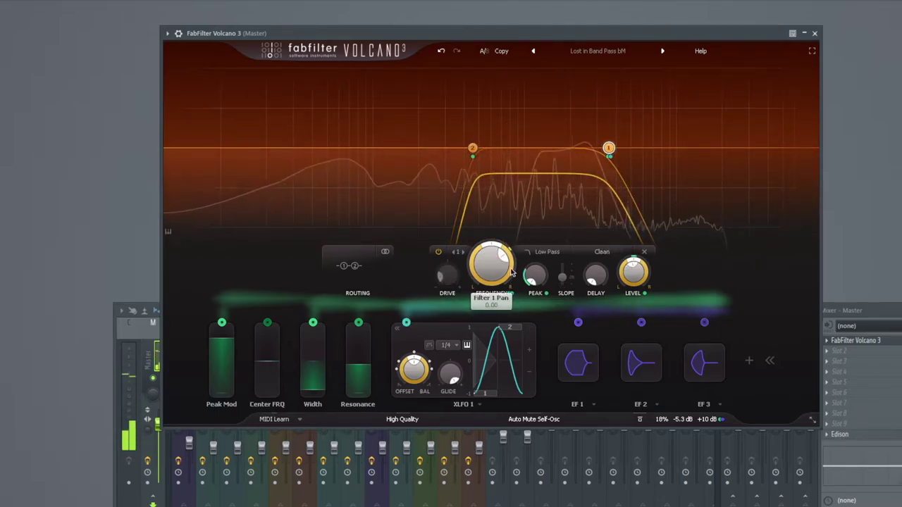
Remove the XLFO 1 modulation from filter 1's frequency.
click(510, 294)
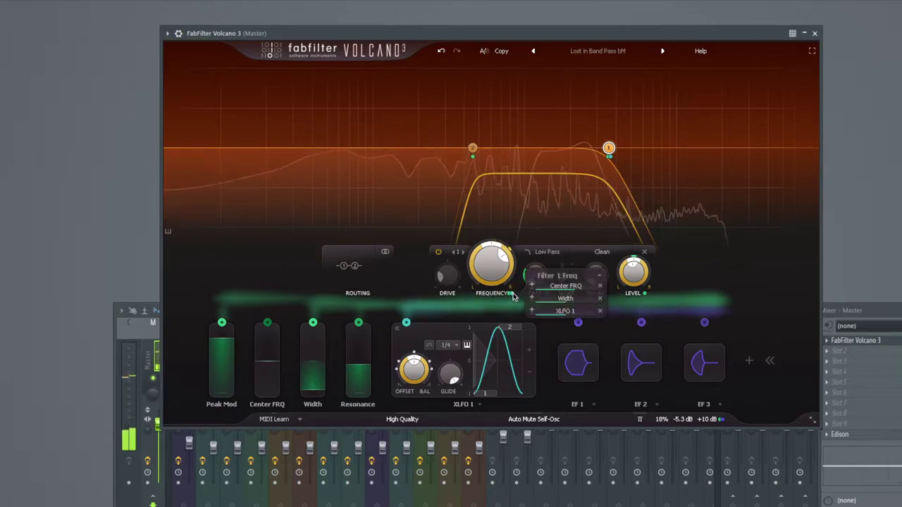
click(600, 312)
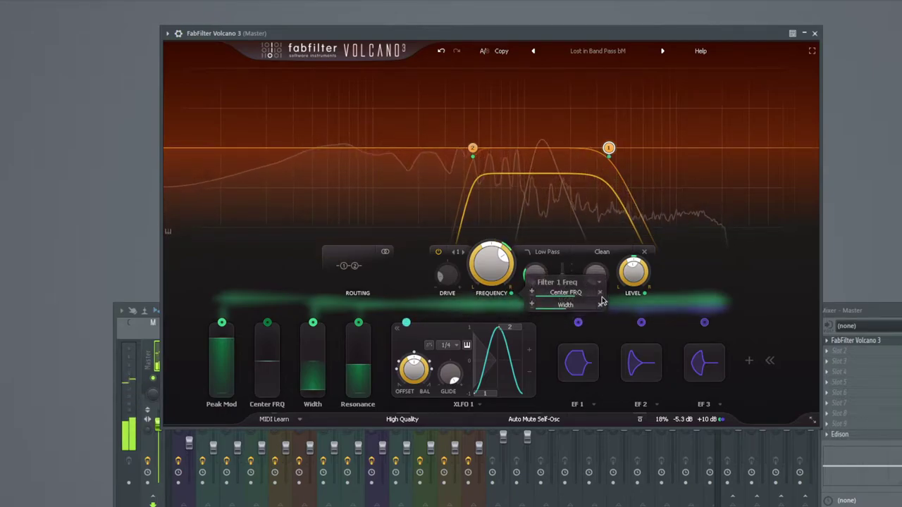
Widen the passband by moving filter 1 to about 5793 Hz and filter 2 to about 100 Hz.
drag(472, 148, 360, 144)
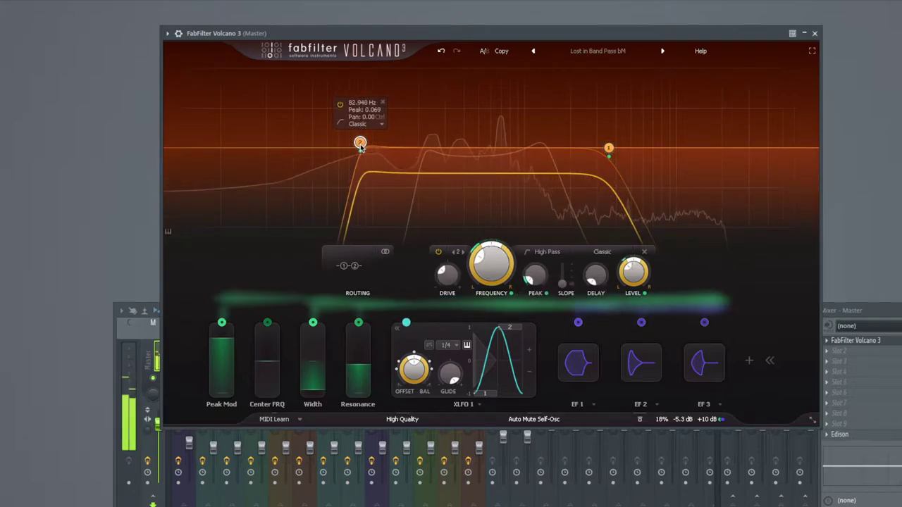
drag(609, 148, 640, 148)
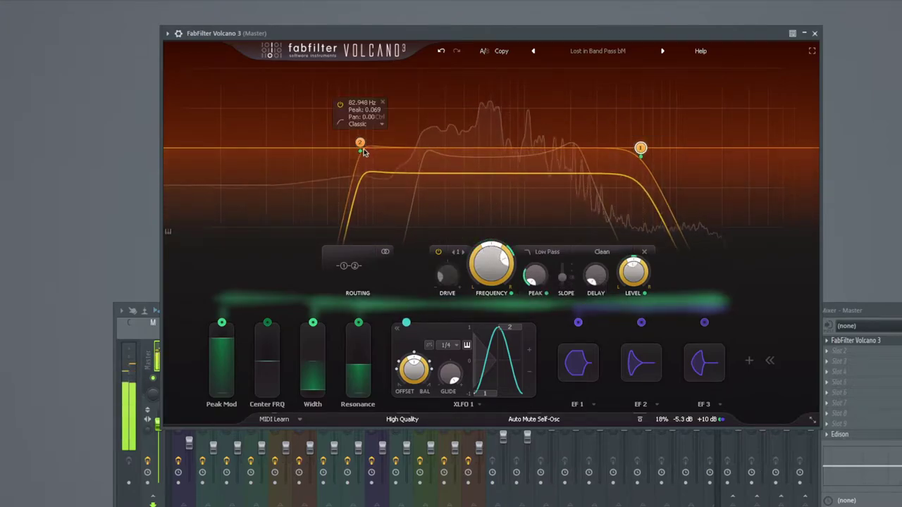
drag(361, 144, 373, 149)
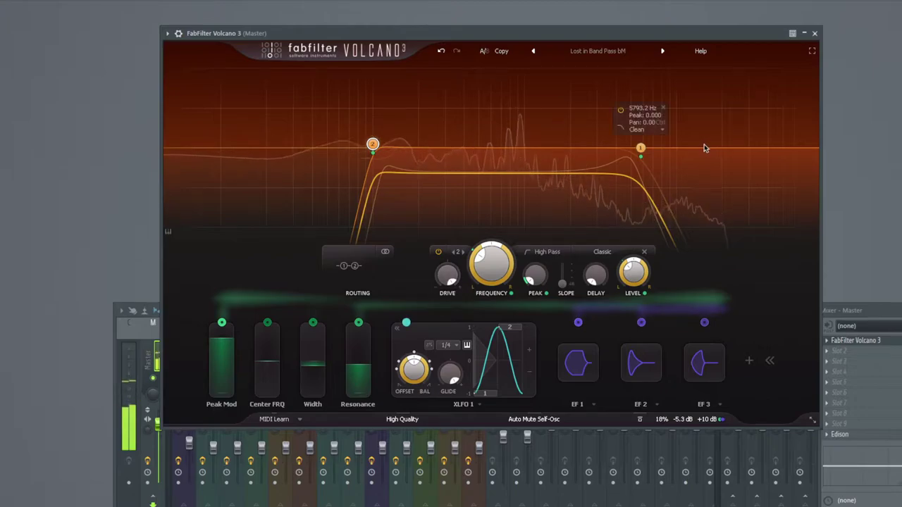
Compare the sound with filter 1 bypassed and re-enabled.
click(641, 149)
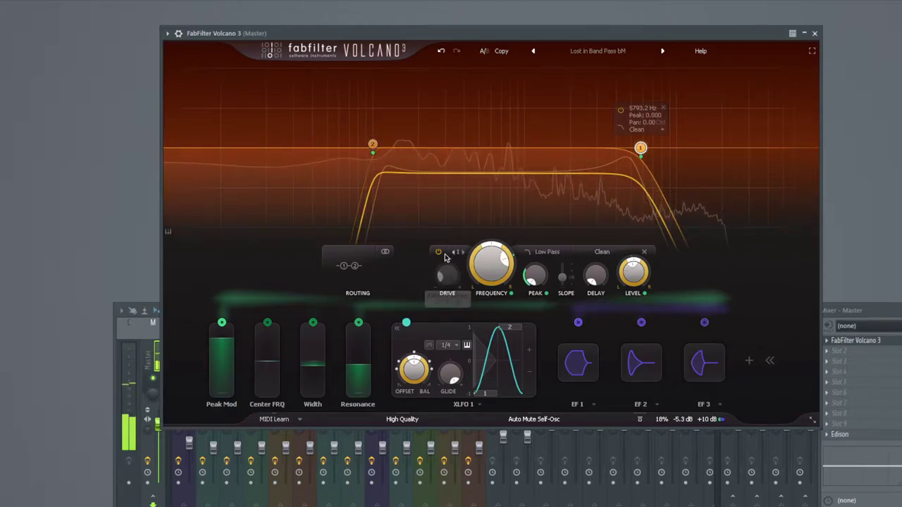
click(438, 252)
click(438, 252)
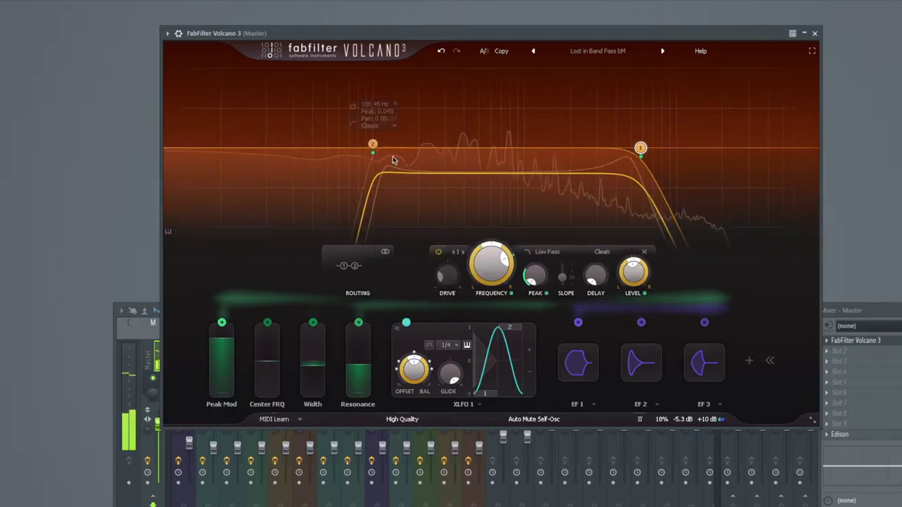
Sweep filter 2's drive up to +18 dB, and try modulating the drive with XLFO 1 before removing that modulation.
click(373, 144)
drag(451, 277, 449, 441)
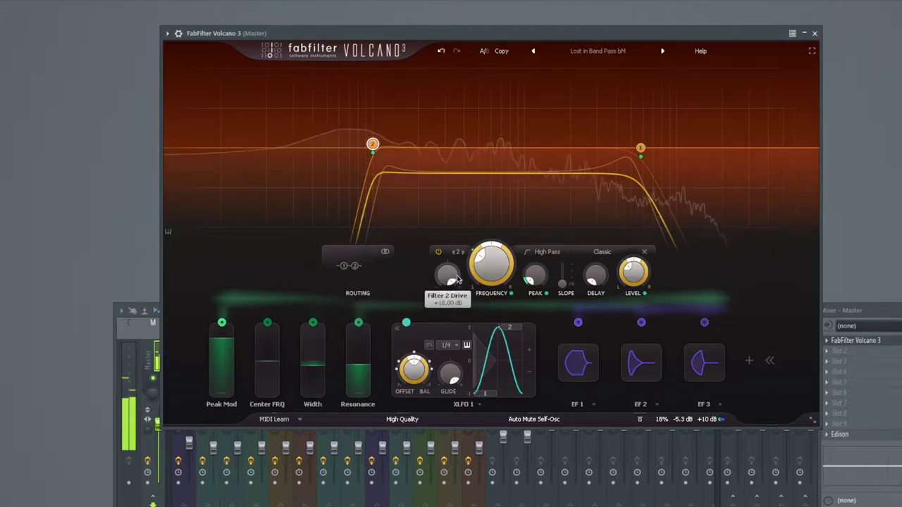
drag(406, 322, 449, 278)
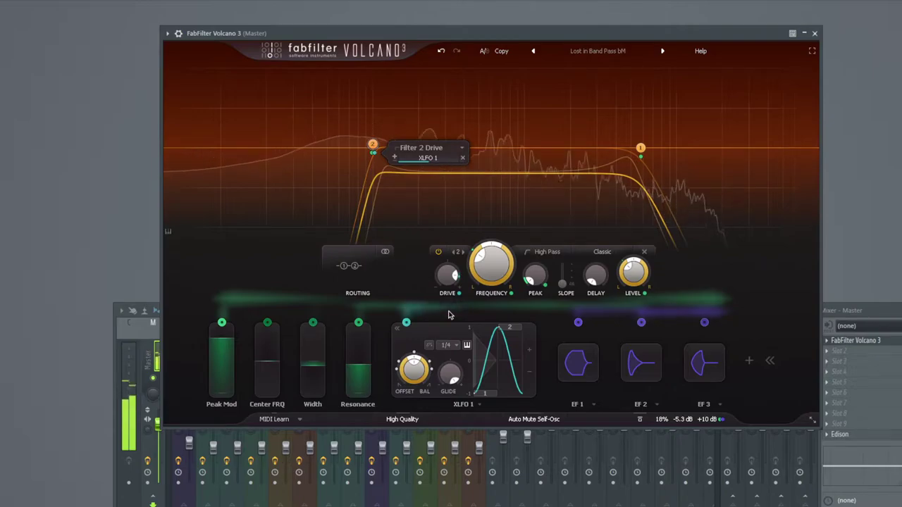
click(463, 160)
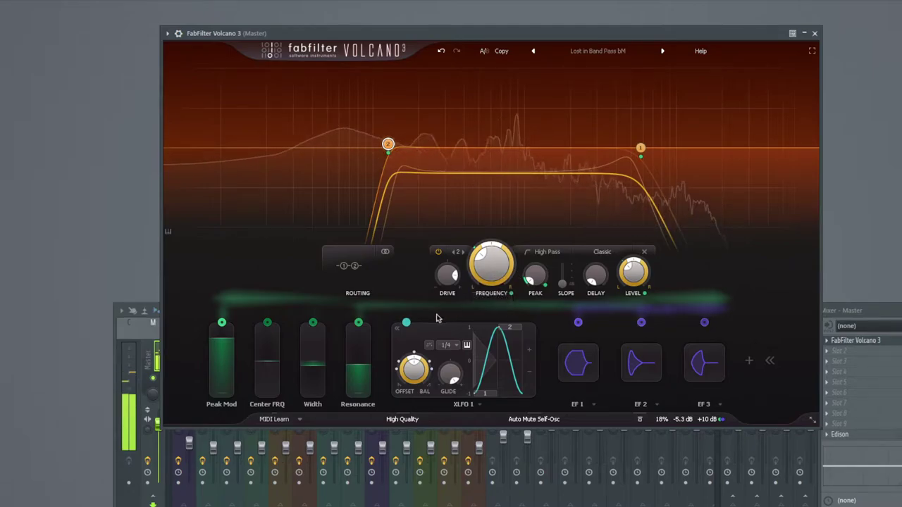
Modulate filter 2's pan with XLFO 1 and its frequency with EF 1.
drag(406, 322, 491, 285)
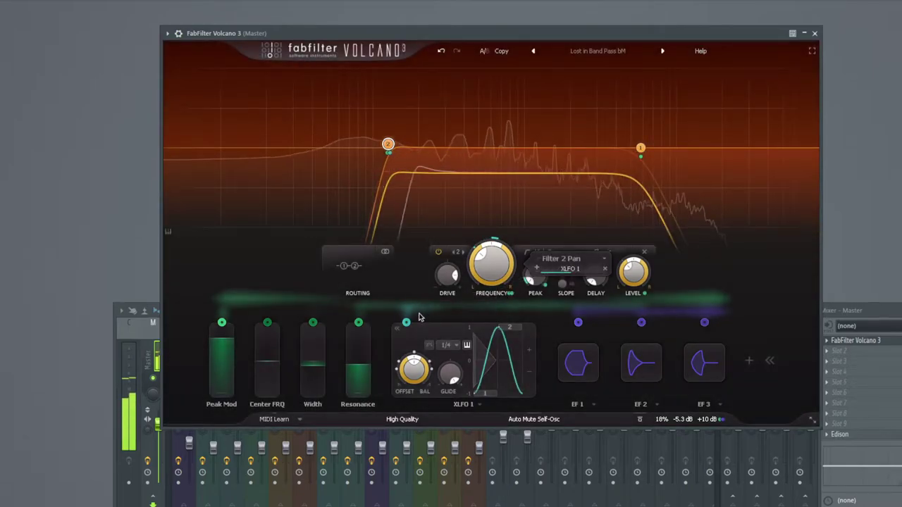
mouse_move(358, 322)
mouse_down()
mouse_move(489, 270)
mouse_move(348, 316)
mouse_up()
drag(578, 322, 490, 264)
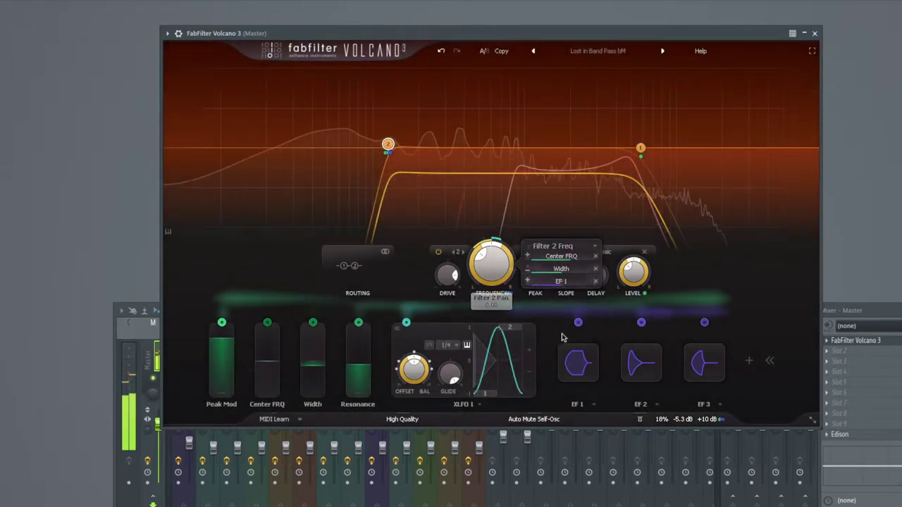
Expand the EF 1 envelope follower, try a shorter release and lengthen its attack.
click(589, 366)
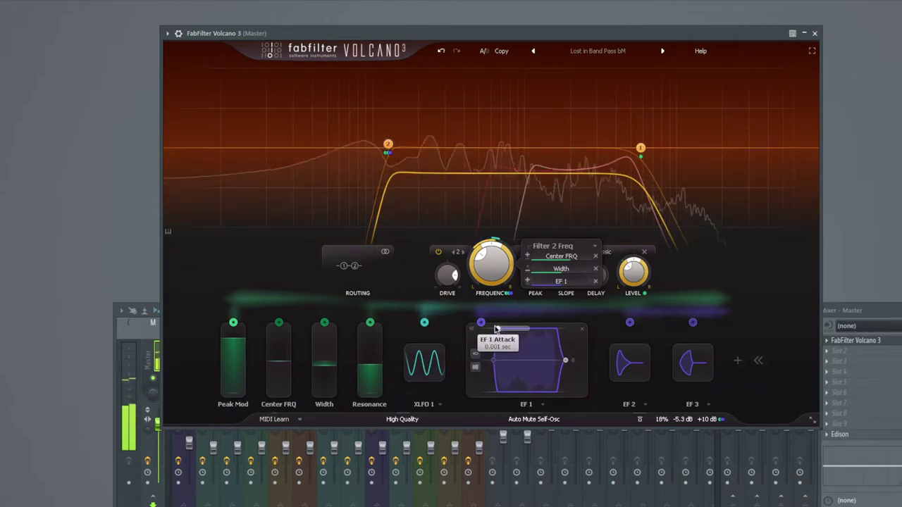
drag(563, 360, 514, 360)
drag(498, 329, 529, 353)
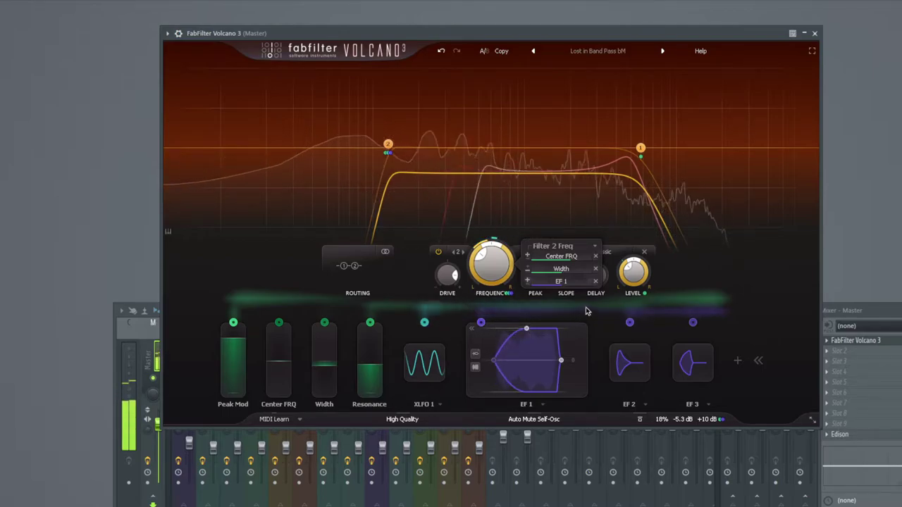
Remove EF 1 from filter 2's frequency and replace XLFO 1 with Width as the modulation of filter 2's pan.
click(596, 275)
drag(324, 322, 531, 274)
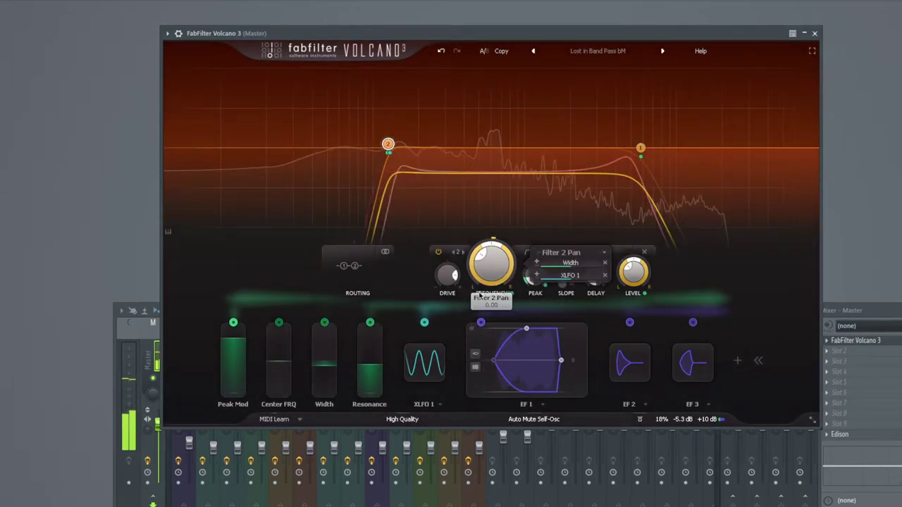
click(604, 275)
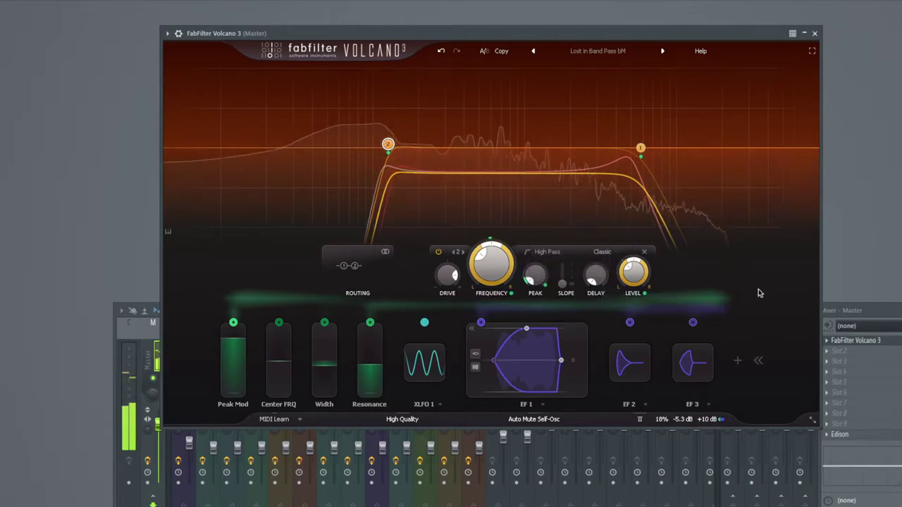
Increase filter 2's peak and raise the Resonance slider to emphasise the cutoffs.
click(423, 359)
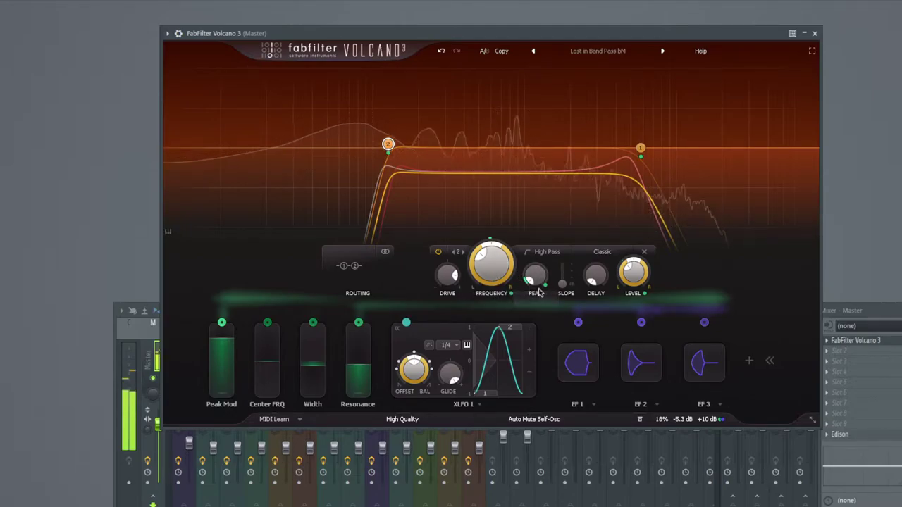
drag(543, 296, 552, 203)
drag(558, 151, 564, 138)
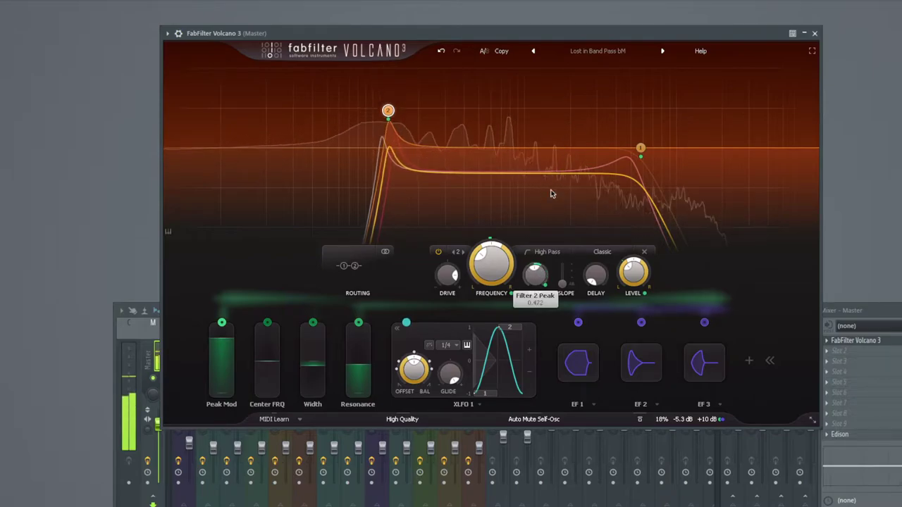
drag(552, 193, 545, 227)
drag(359, 364, 369, 335)
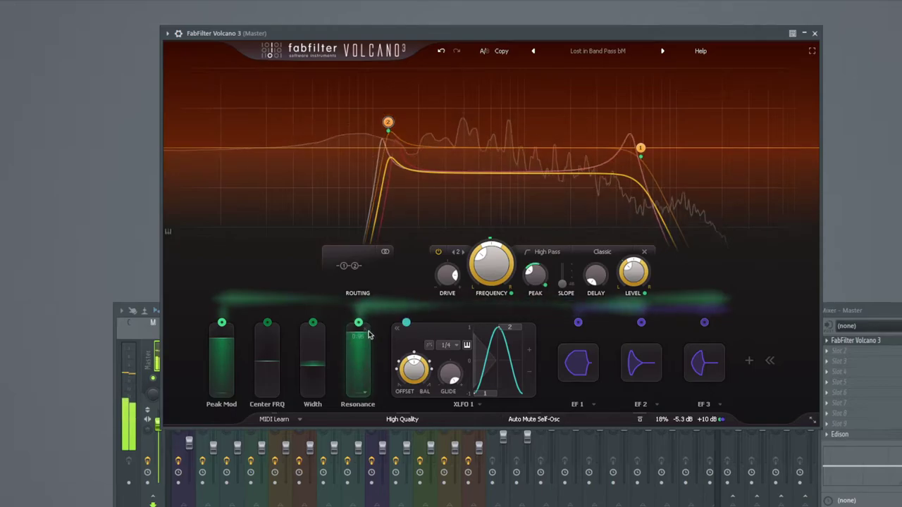
Try modulating filter 2's peak with XLFO 1 and remove that modulation.
drag(406, 323, 534, 285)
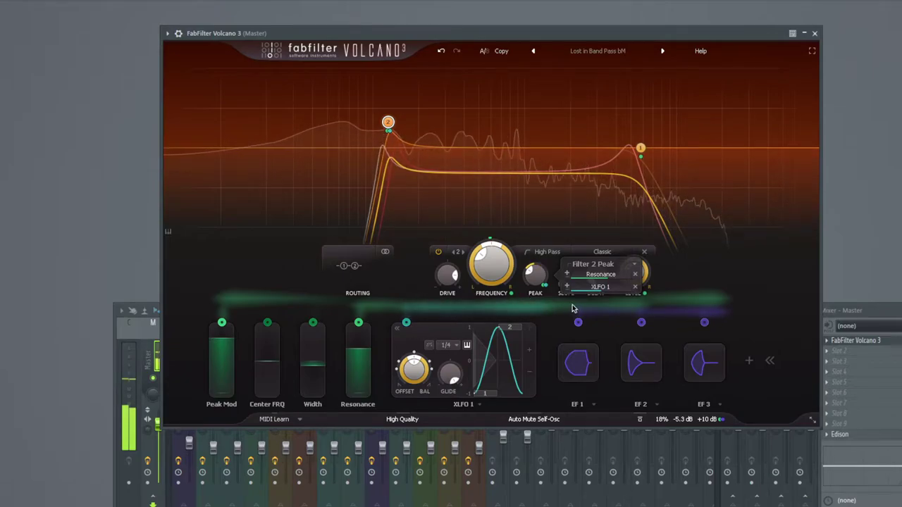
click(634, 287)
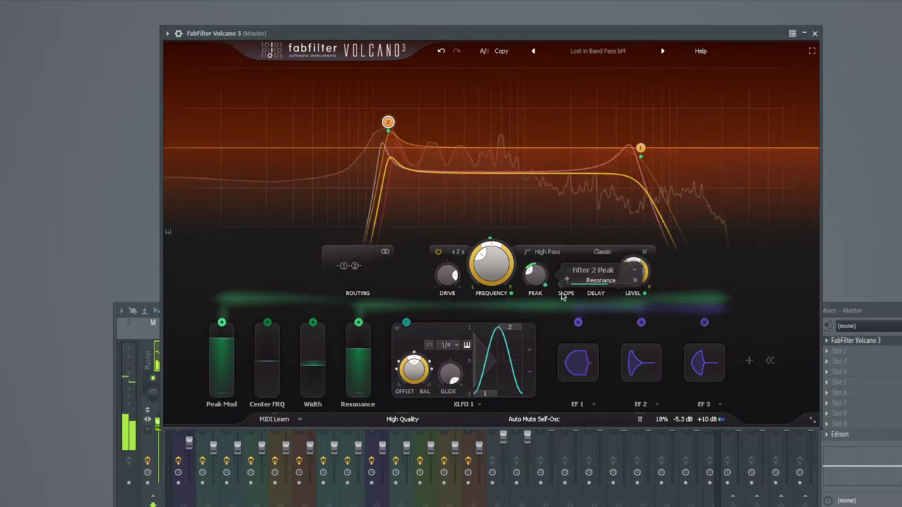
Lower filter 2's peak to its minimum and shift its frequency slightly down.
drag(535, 289, 540, 358)
drag(492, 265, 518, 274)
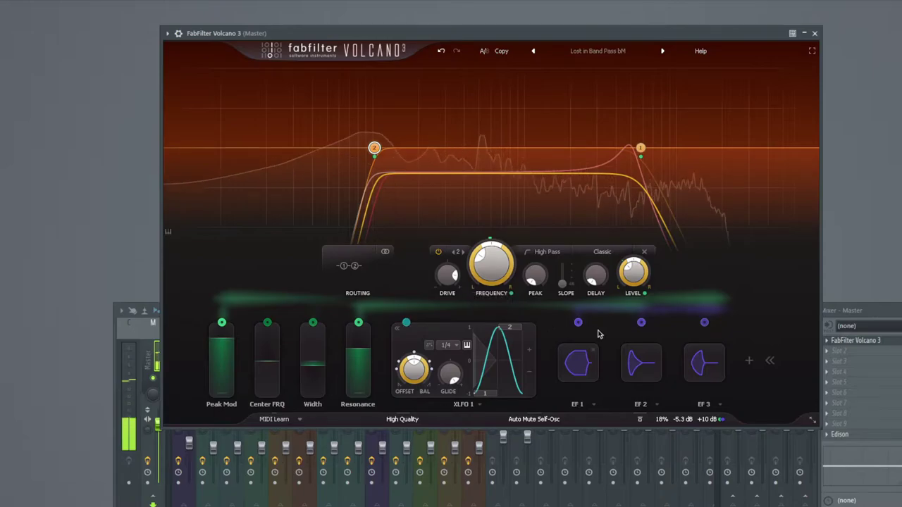
Modulate filter 2's drive with XLFO 1 and sweep filter 2's slope to 6 dB and back to 48 dB.
drag(406, 327, 453, 284)
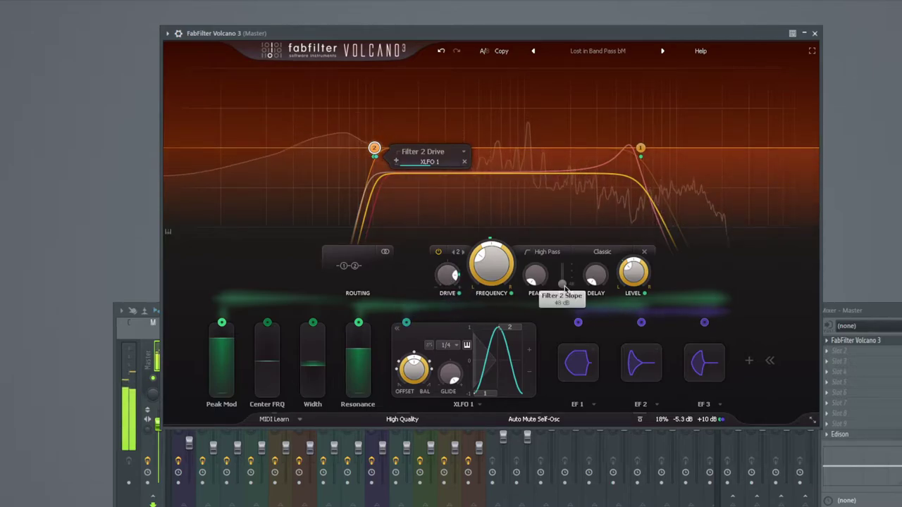
drag(566, 289, 571, 264)
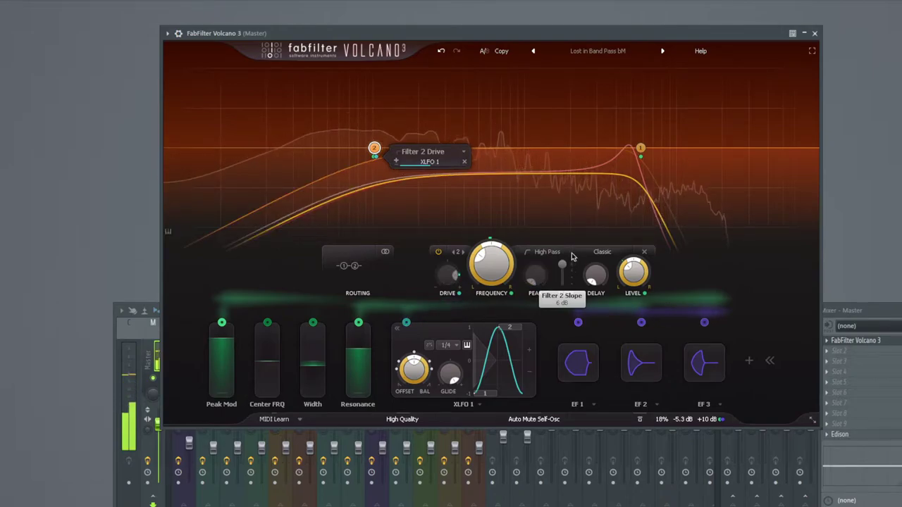
drag(572, 257, 575, 300)
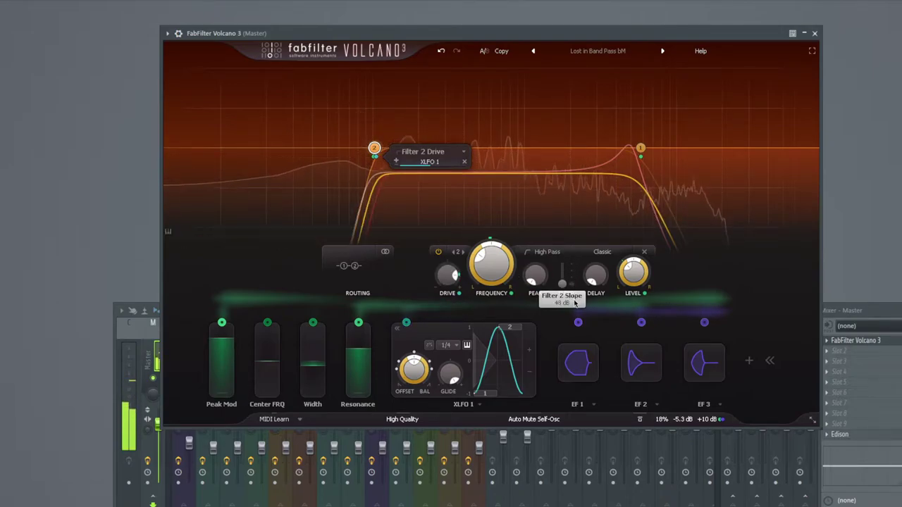
Nudge filter 1's slope and sweep XLFO 1's frequency offset up and down.
click(640, 149)
mouse_move(567, 269)
mouse_down()
mouse_move(571, 254)
mouse_move(565, 307)
mouse_move(571, 276)
mouse_up()
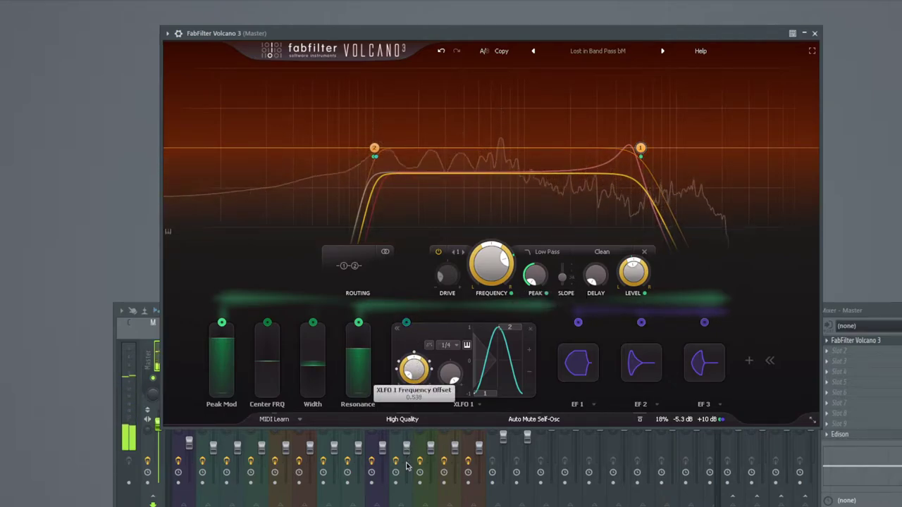
drag(414, 404, 438, 347)
drag(454, 190, 454, 276)
drag(461, 244, 463, 264)
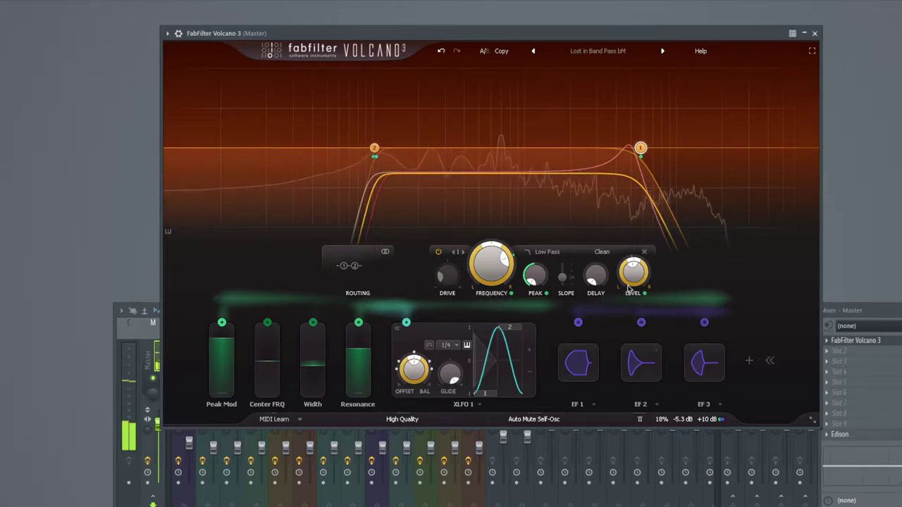
Try filter 1 with a raised peak and a 6 dB slope, and return it to a low peak with the steepest slope.
mouse_move(644, 141)
drag(539, 281, 536, 264)
click(564, 264)
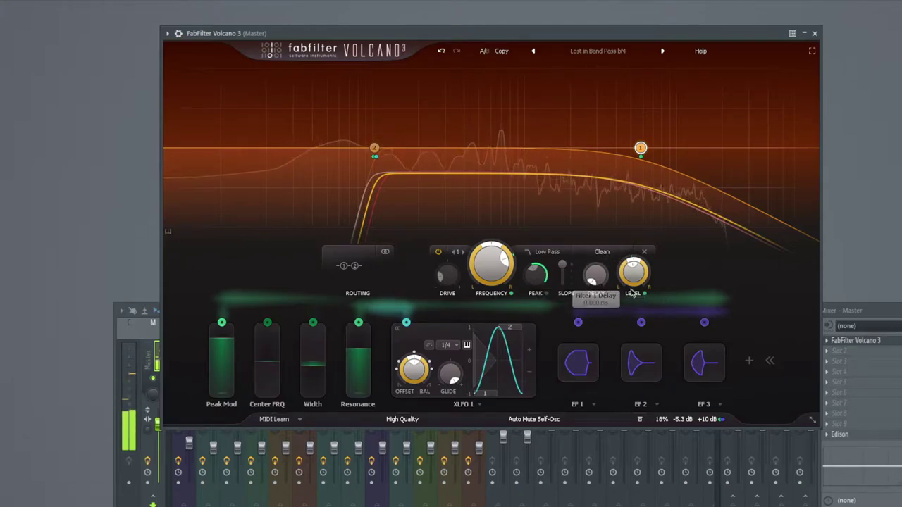
drag(534, 275, 531, 297)
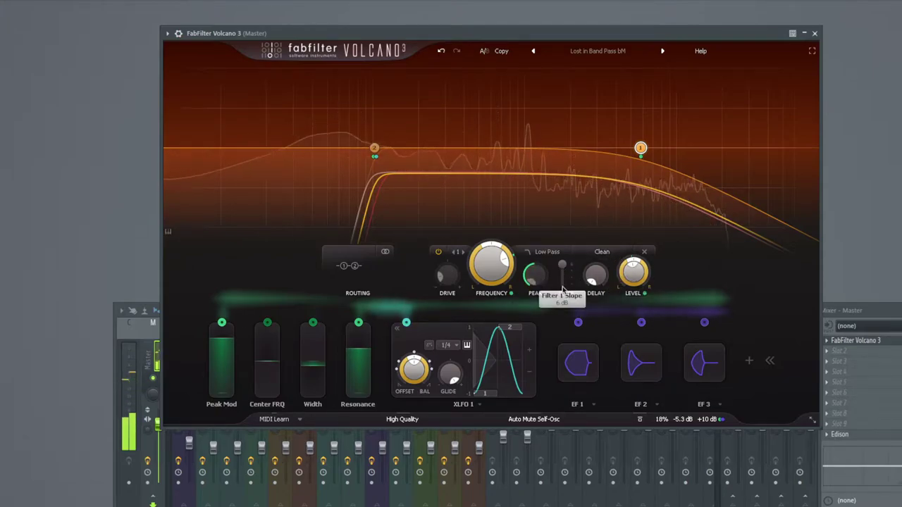
click(562, 284)
Try raising filter 1's delay time.
drag(601, 280, 612, 221)
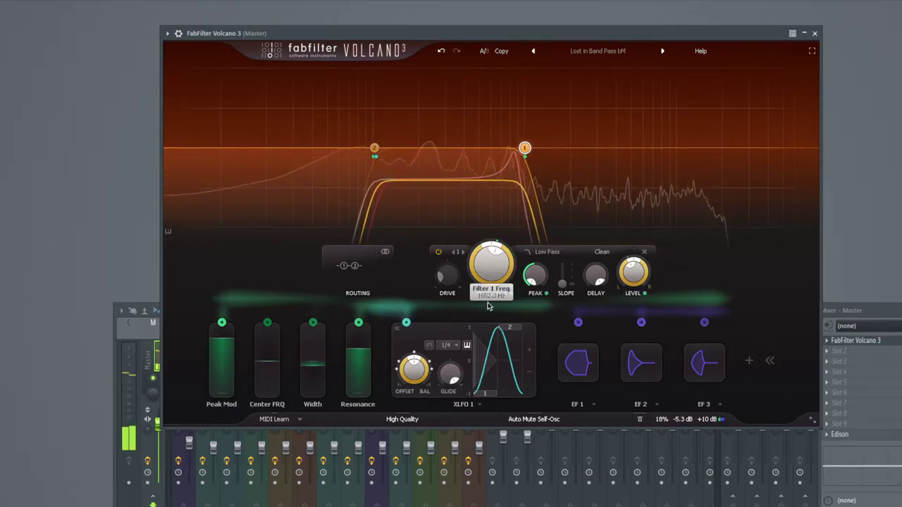
Remove the second and third envelope followers, and sweep filter 2's frequency, leaving it lower.
click(374, 148)
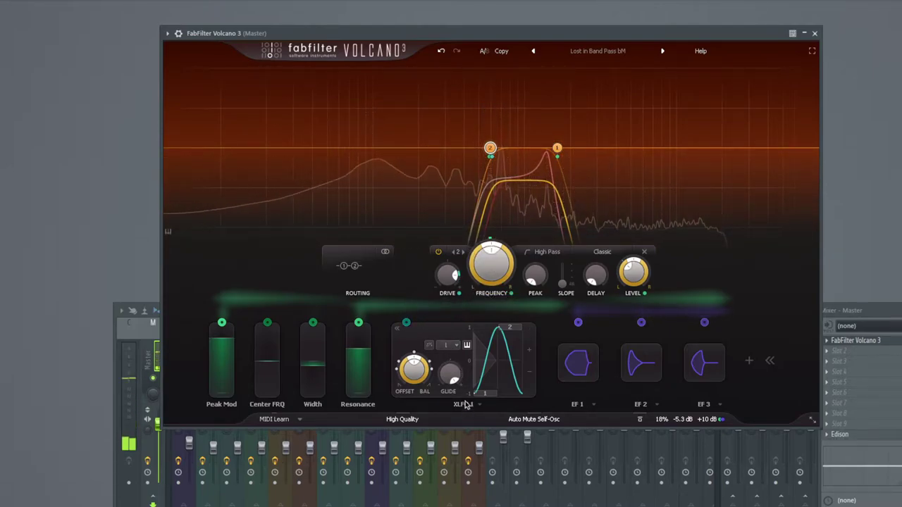
mouse_move(491, 149)
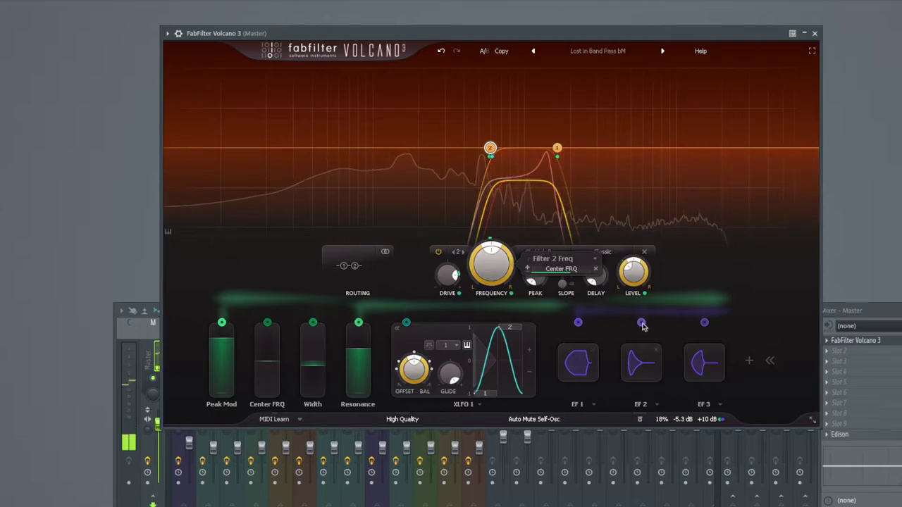
click(655, 349)
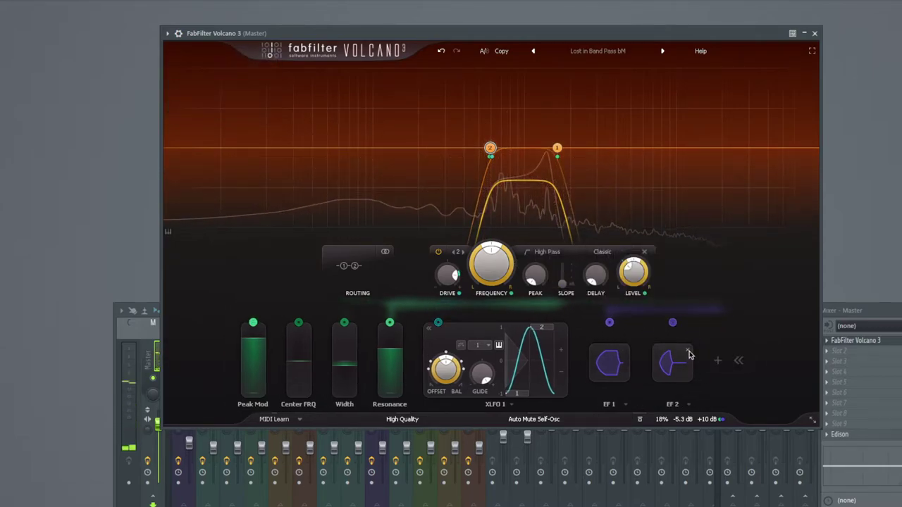
click(688, 351)
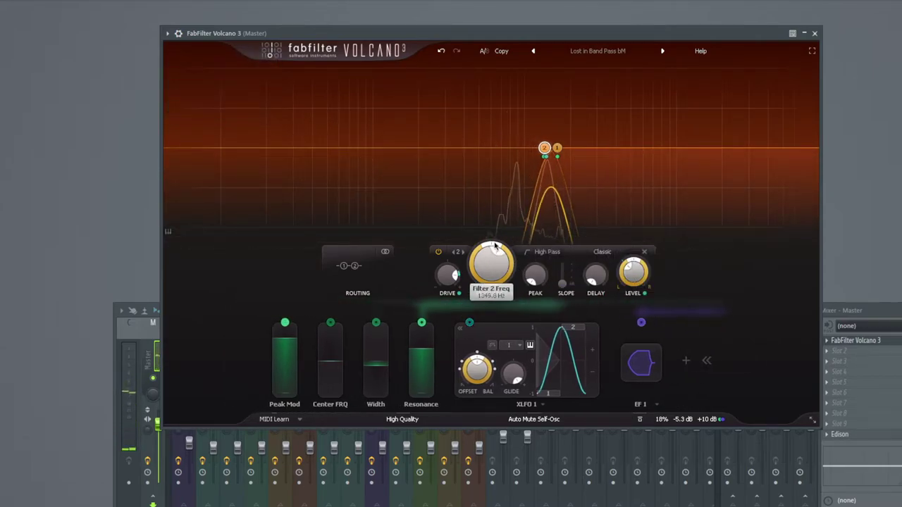
drag(495, 247, 491, 281)
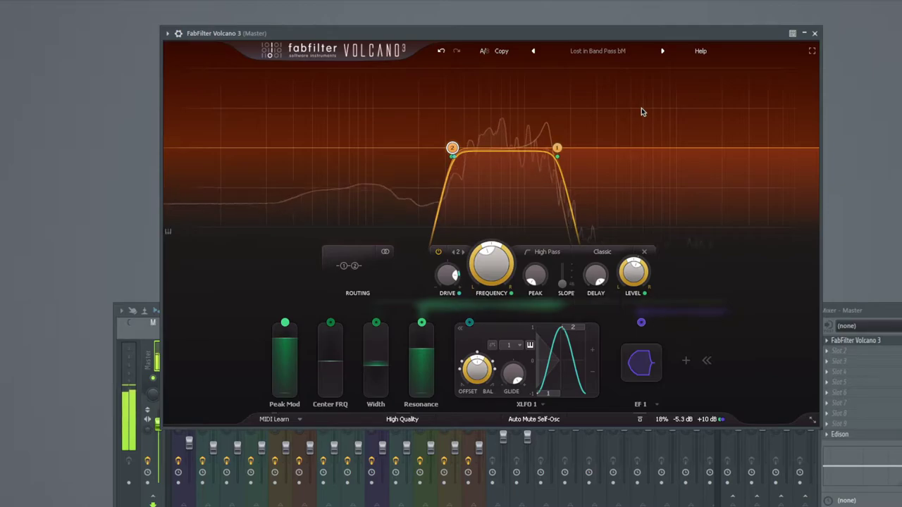
Modulate filter 1's pan and frequency with XLFO 1, and lower filter 1's frequency.
mouse_move(559, 148)
click(558, 148)
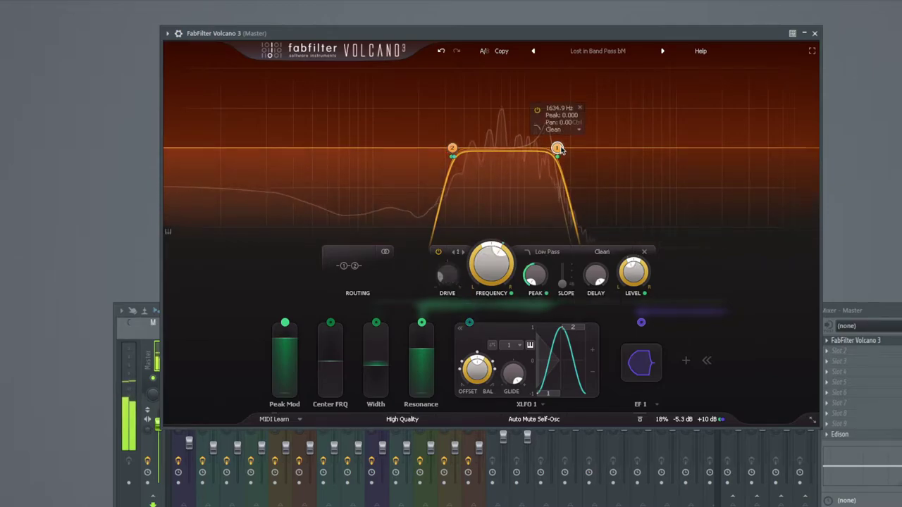
drag(469, 322, 564, 262)
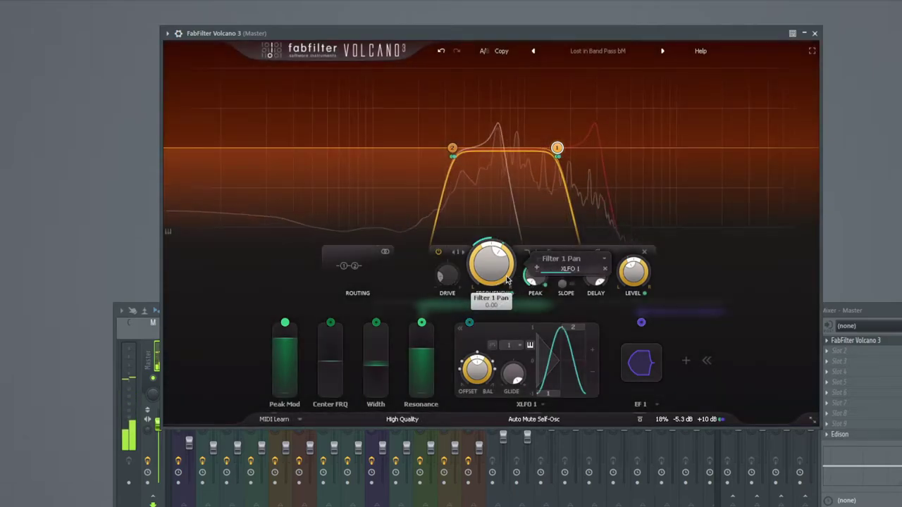
drag(470, 322, 496, 266)
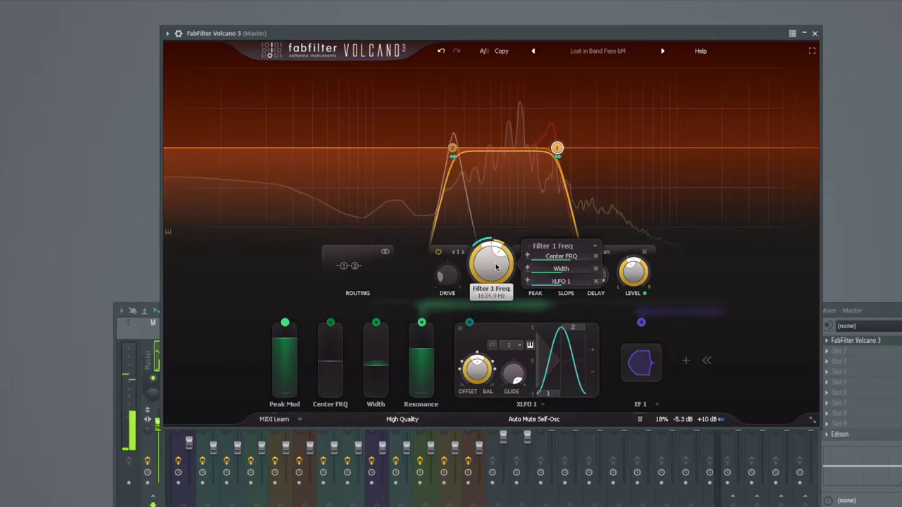
mouse_move(496, 266)
mouse_down()
mouse_move(491, 288)
mouse_move(493, 279)
mouse_up()
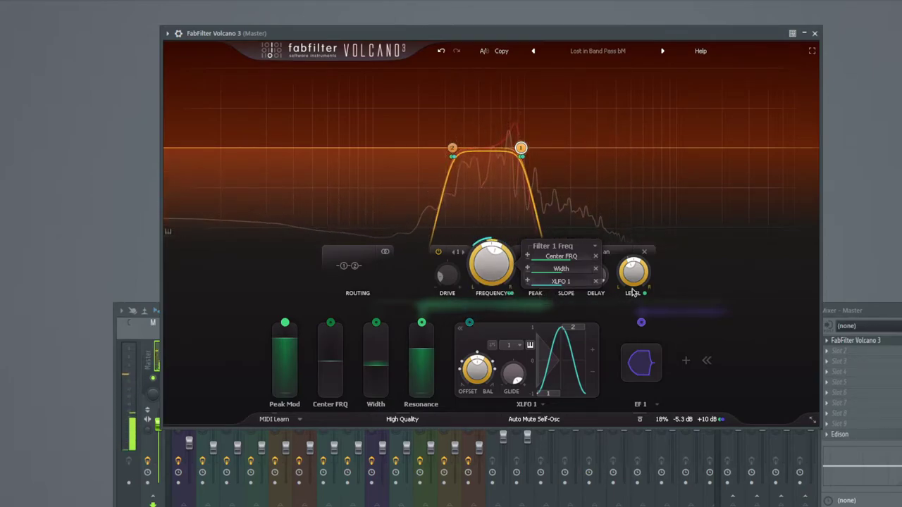
Sweep filter 1's output level up and back down, and assign XLFO 1 to modulate it.
drag(636, 273, 643, 251)
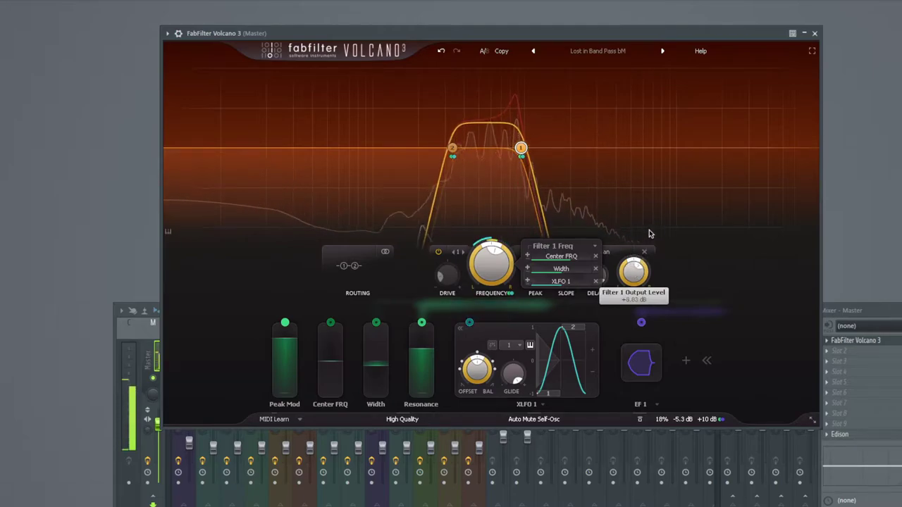
drag(650, 218, 643, 262)
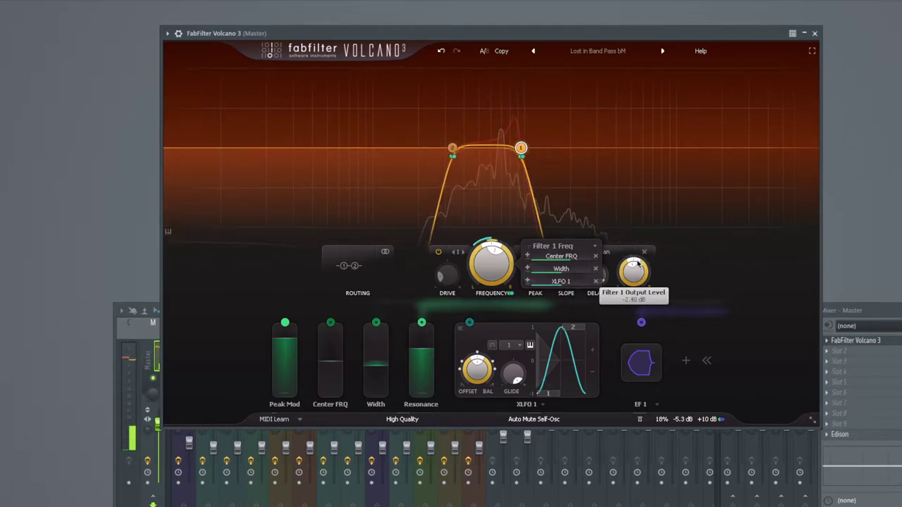
drag(468, 324, 573, 315)
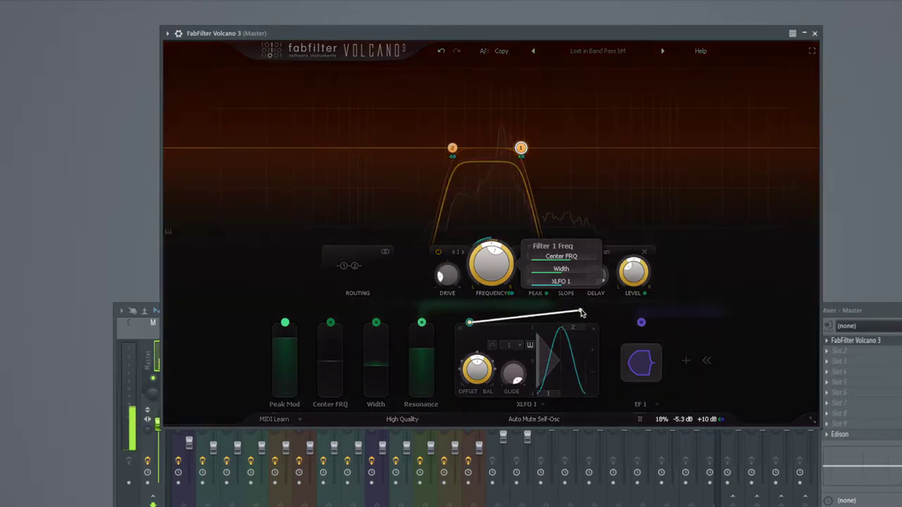
drag(627, 286, 626, 285)
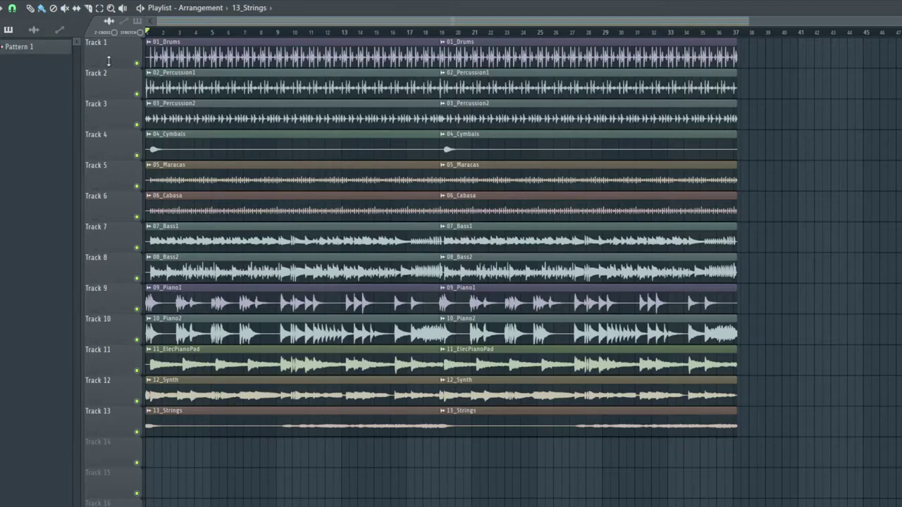
Solo the 01_Drums playlist track and open a clean FabFilter Volcano 3 on the drums mixer channel.
right_click(137, 63)
key(F9)
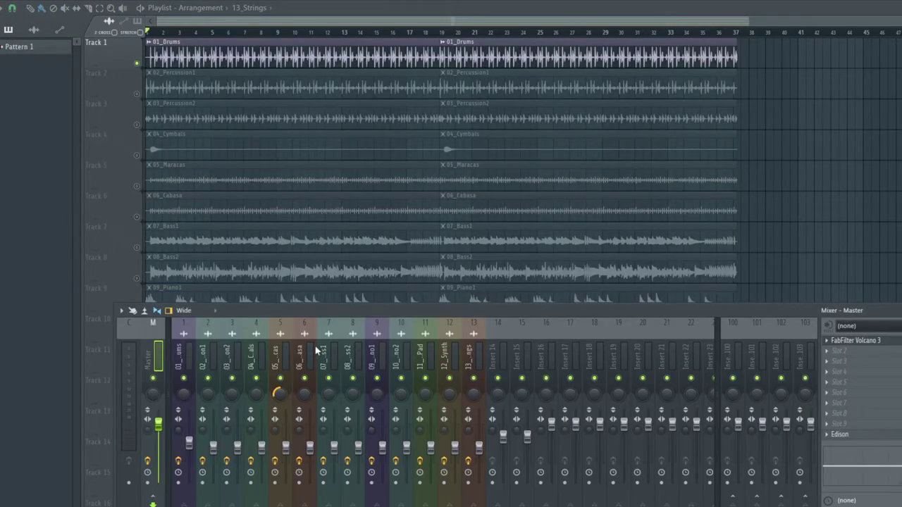
click(192, 360)
click(886, 342)
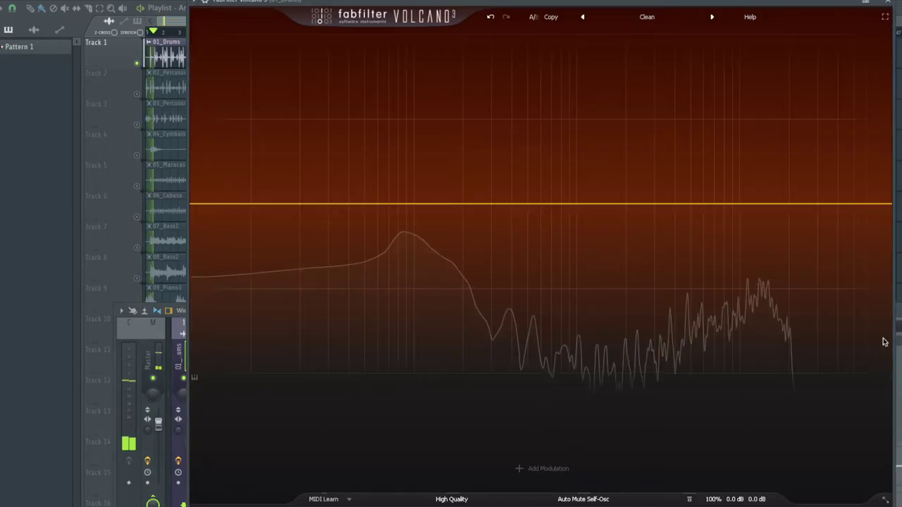
Add a filter in the low range and try the Notch shape on it at about 161 Hz.
drag(493, 204, 432, 133)
click(415, 116)
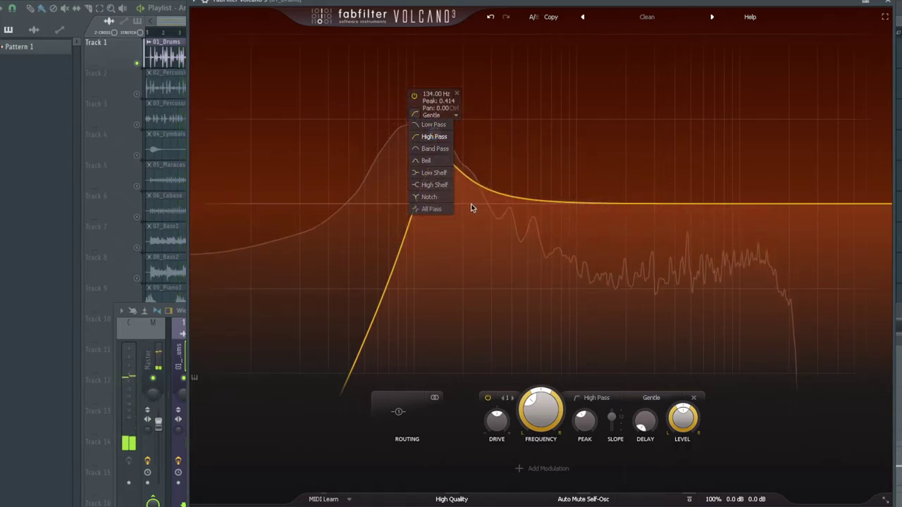
click(437, 198)
drag(435, 122, 446, 148)
Change filter 1 to a Bell shape at about 109 Hz with a peak of about 0.34.
click(427, 185)
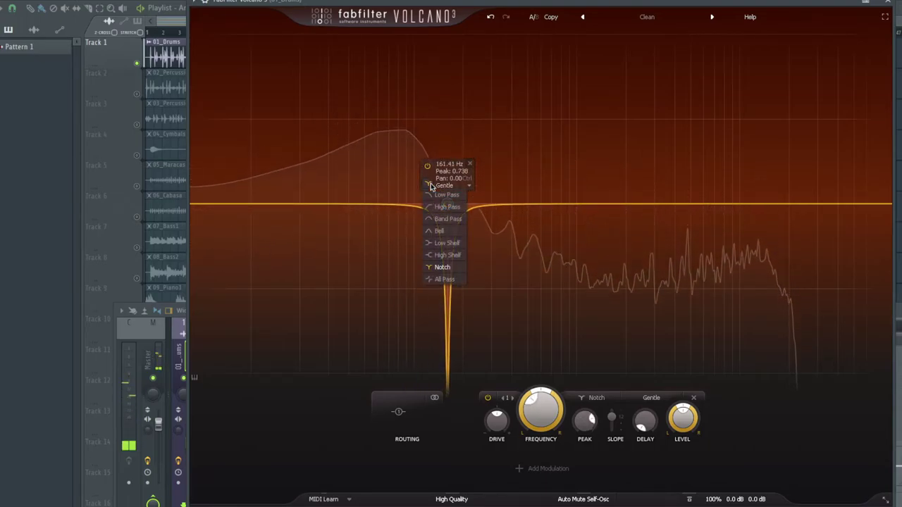
click(450, 231)
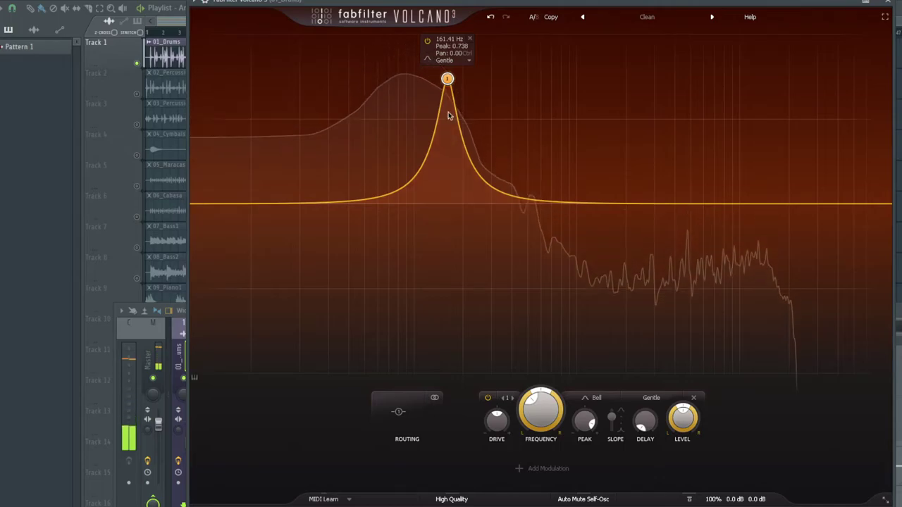
drag(447, 81, 419, 146)
Add a Low Pass filter at about 4258 Hz and a Bell filter at about 300 Hz.
drag(543, 204, 589, 124)
drag(501, 198, 491, 140)
drag(588, 124, 678, 125)
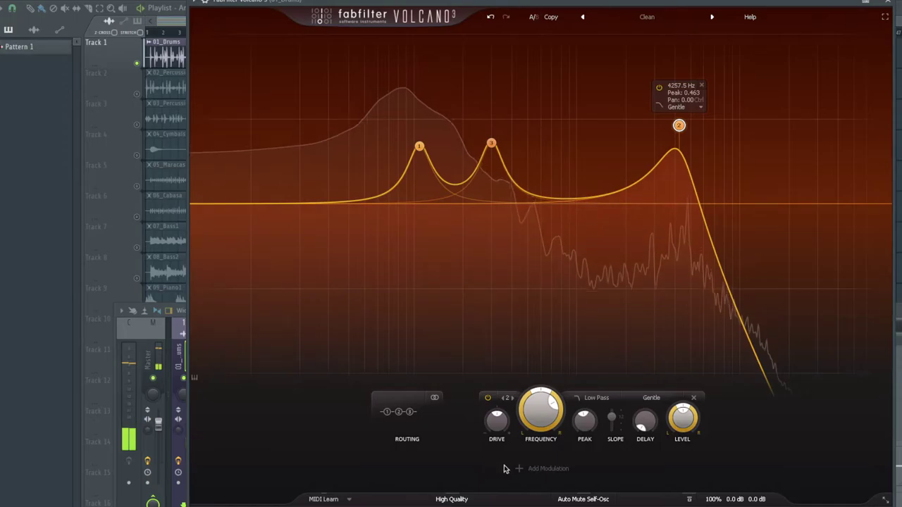
Add an XLFO modulator with its sync rate set to 2, and assign it to filter 3's frequency.
click(548, 469)
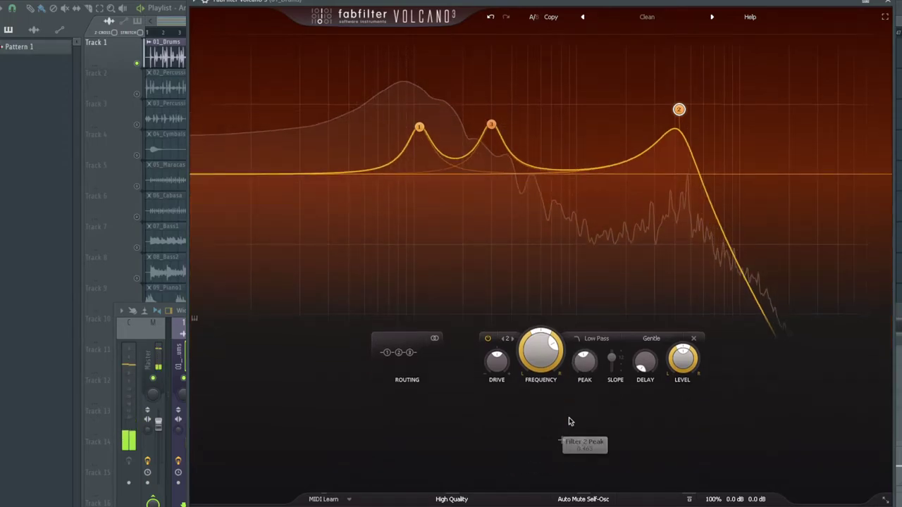
click(512, 415)
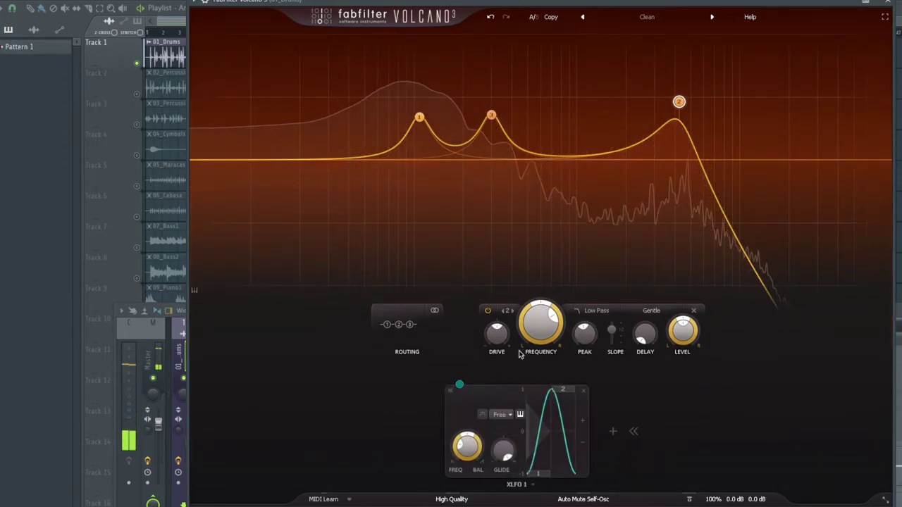
click(526, 356)
drag(460, 384, 491, 115)
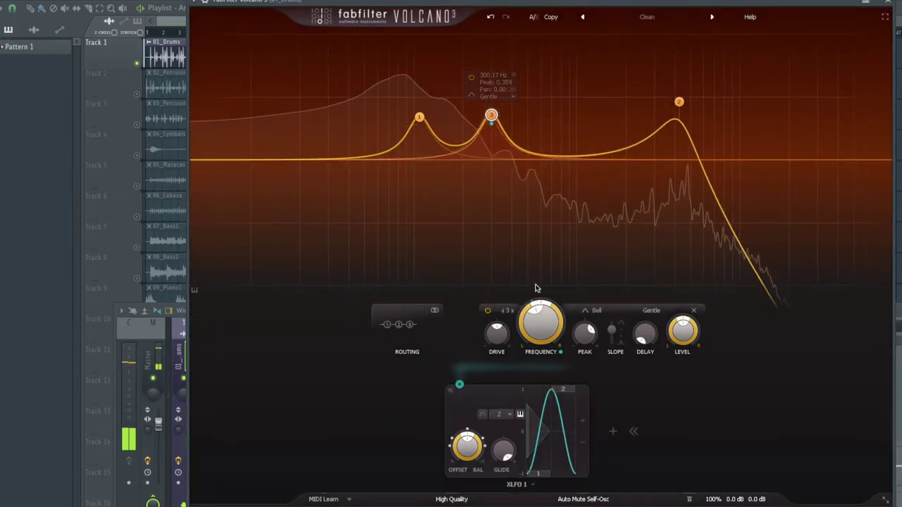
Raise filter 3's frequency and speed up XLFO 1's rate to 1/16.
drag(535, 315, 539, 296)
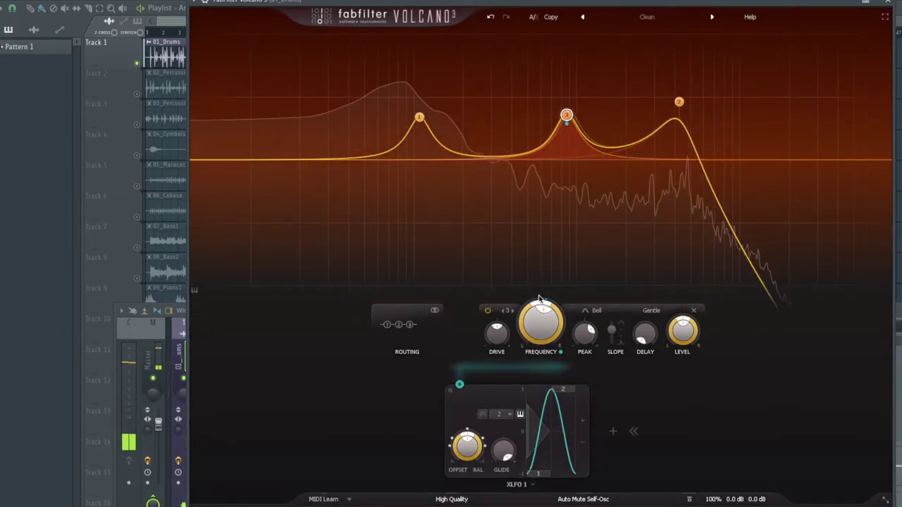
scroll(505, 419, up, 7)
drag(503, 423, 506, 414)
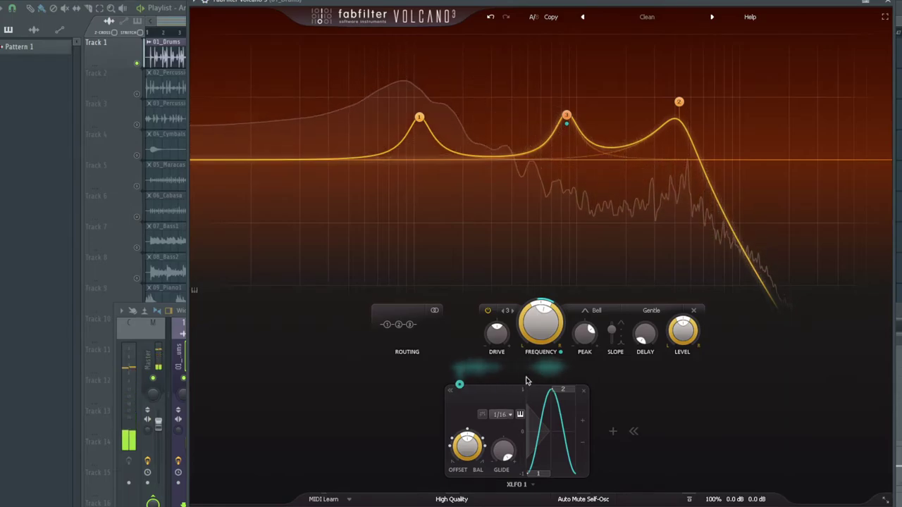
Raise filter 3's peak to about 0.77 or more, lower its output level, and sweep its frequency.
drag(548, 324, 592, 304)
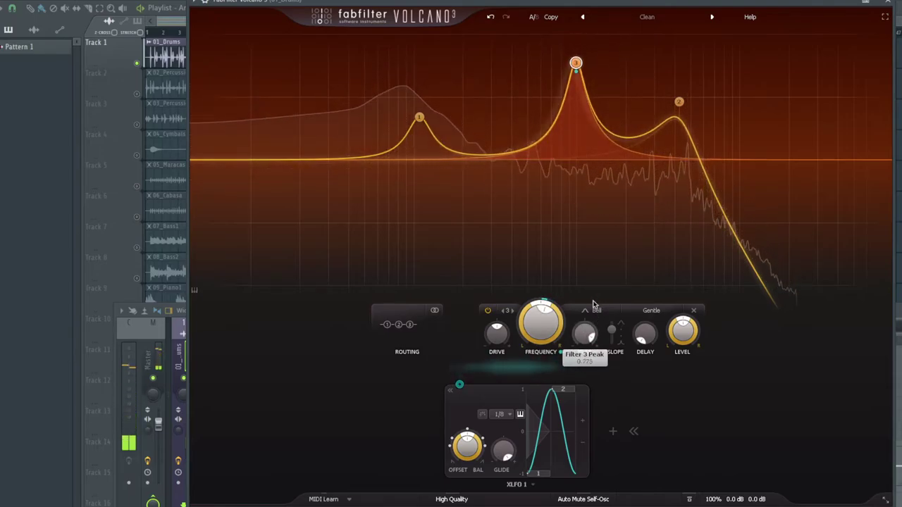
drag(673, 345, 669, 360)
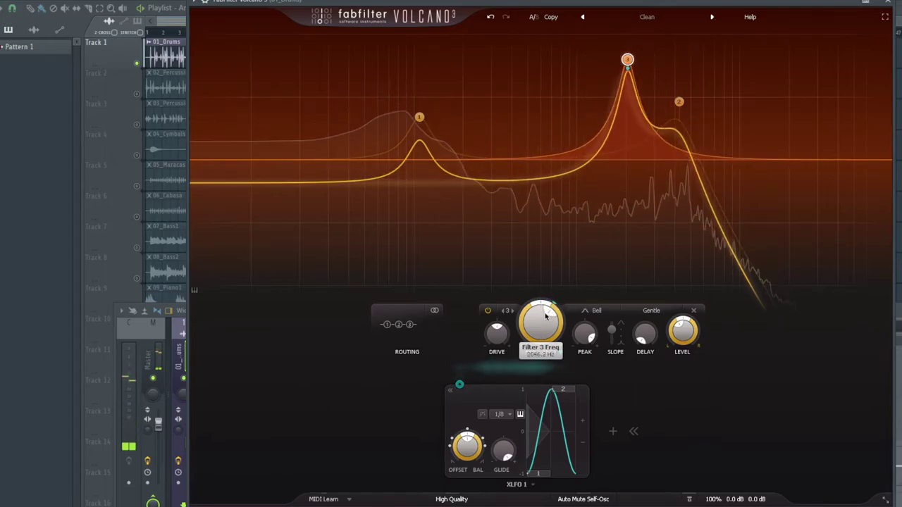
drag(543, 324, 554, 341)
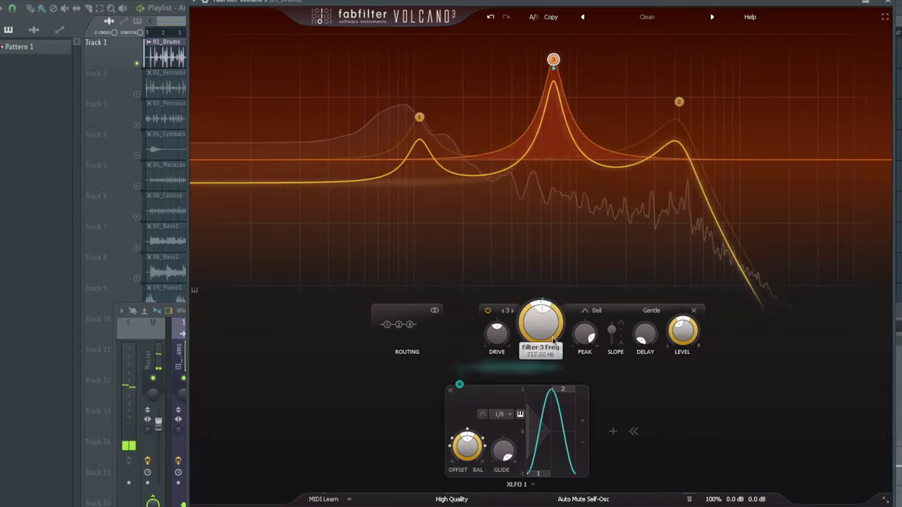
drag(549, 367, 549, 337)
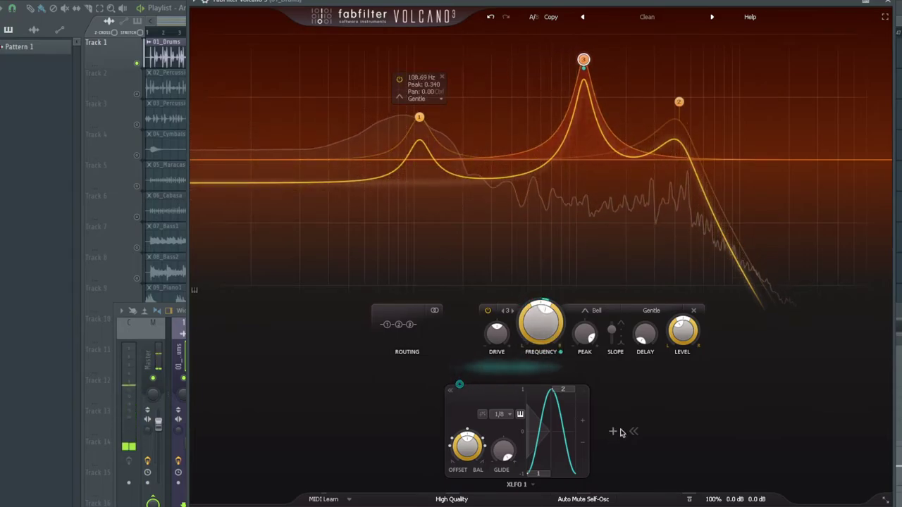
Add an XY controller and assign its vertical axis to filter 3's drive and its horizontal axis to filter 3's delay.
click(647, 456)
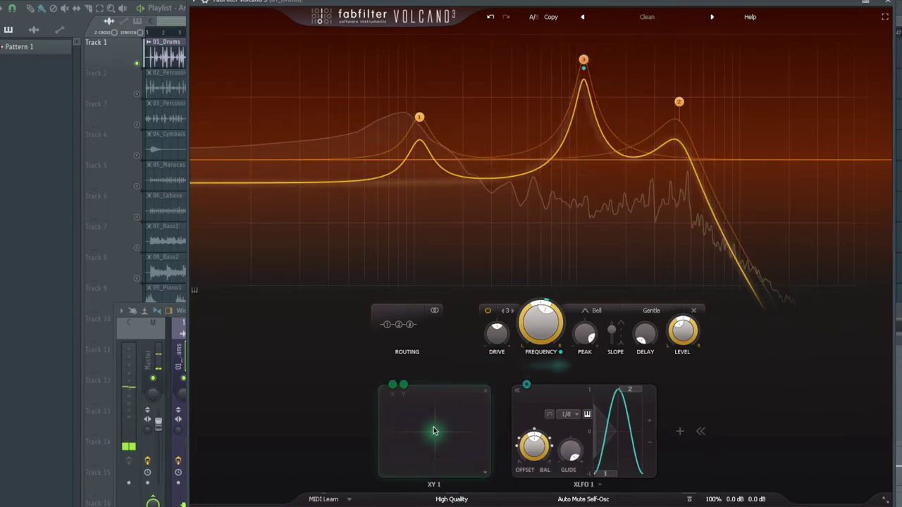
drag(403, 384, 638, 67)
drag(392, 383, 645, 335)
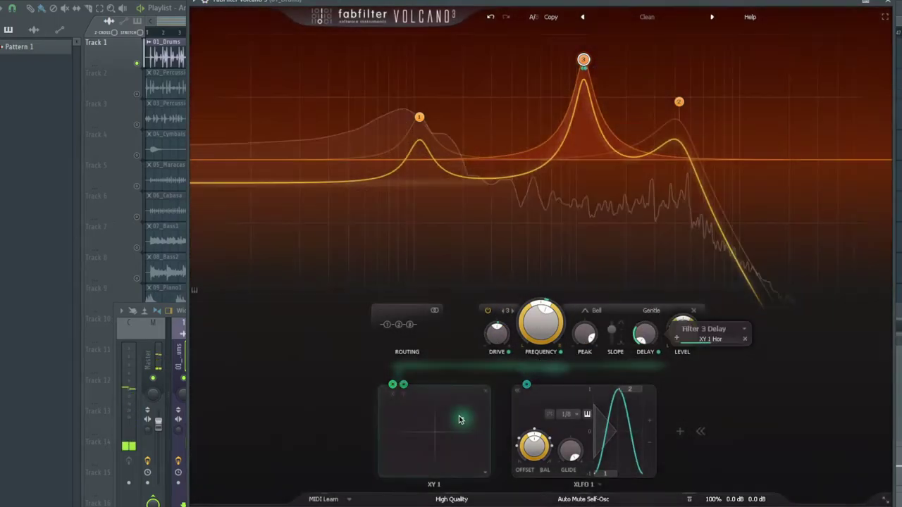
Adjust filter 3's delay and move the XY 1 handle around the pad, leaving it near the pad's right edge.
drag(447, 421, 435, 426)
drag(643, 341, 662, 255)
drag(431, 426, 486, 392)
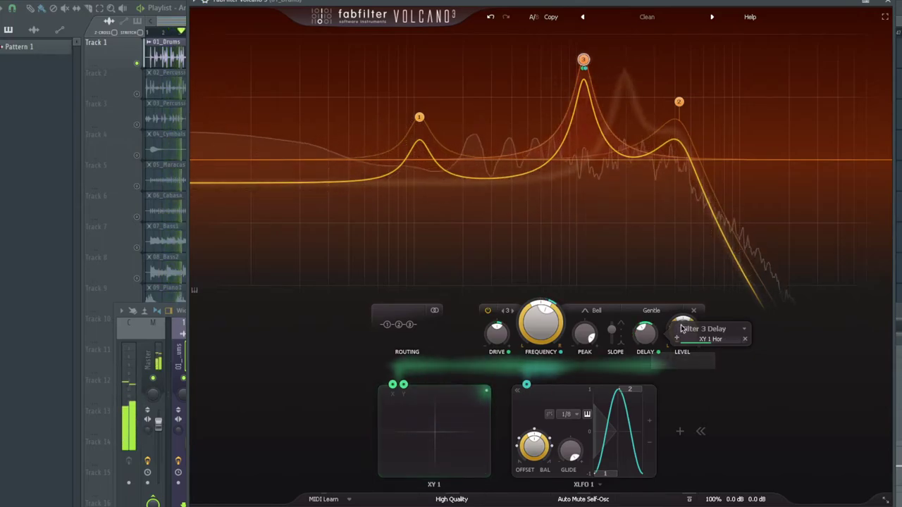
drag(648, 333, 655, 265)
drag(653, 220, 661, 170)
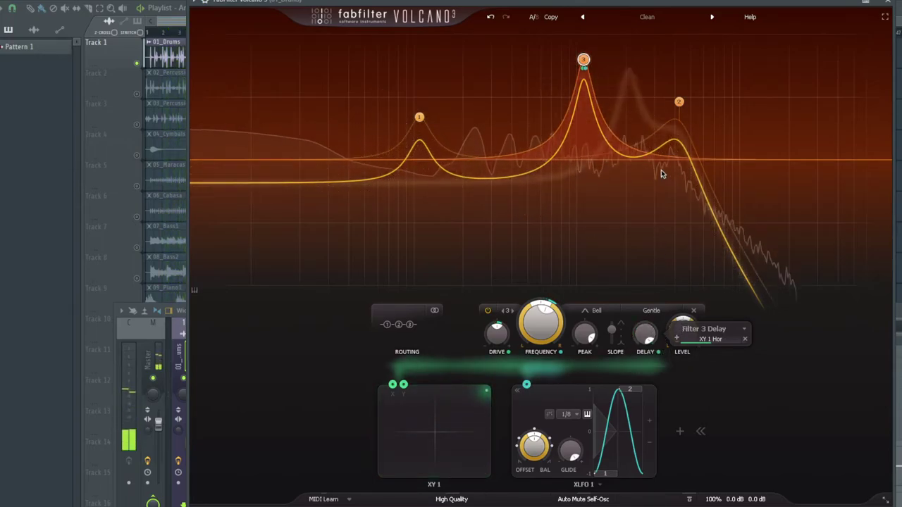
drag(416, 411, 429, 501)
drag(485, 473, 660, 451)
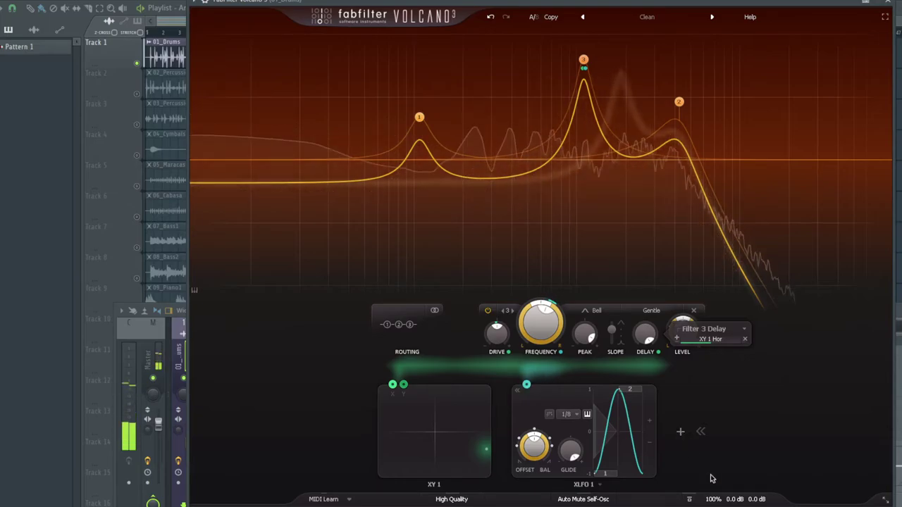
Add a second XLFO modulator and assign it to filter 1's frequency.
click(681, 432)
drag(668, 385, 458, 199)
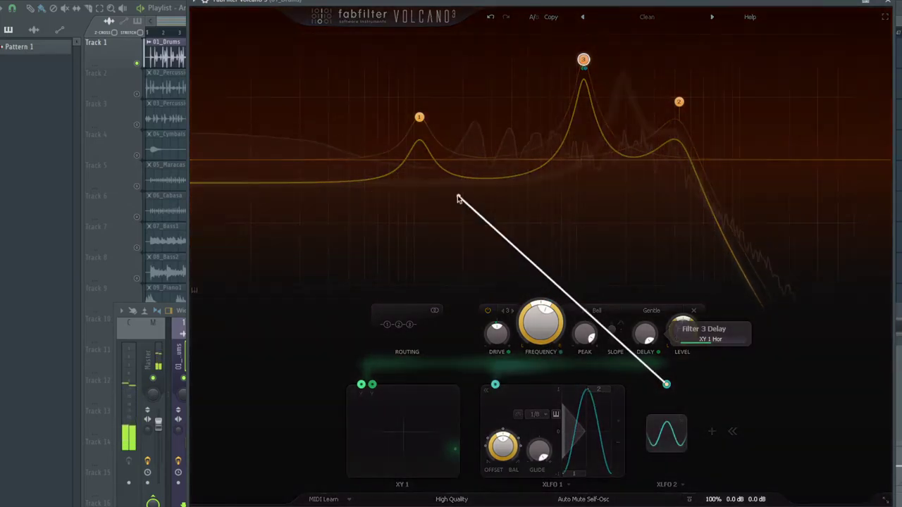
drag(420, 119, 420, 118)
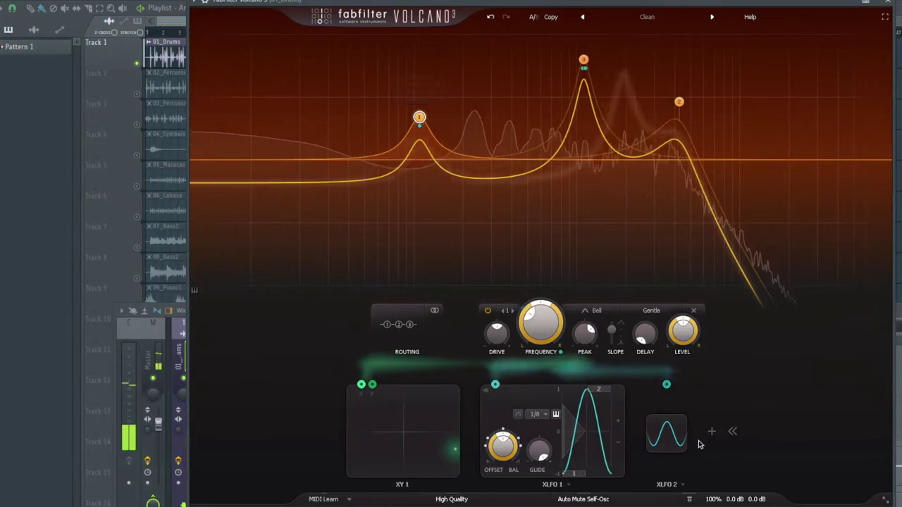
Solo the 12_Synth track and open FabFilter Volcano 3 on its mixer channel.
click(646, 435)
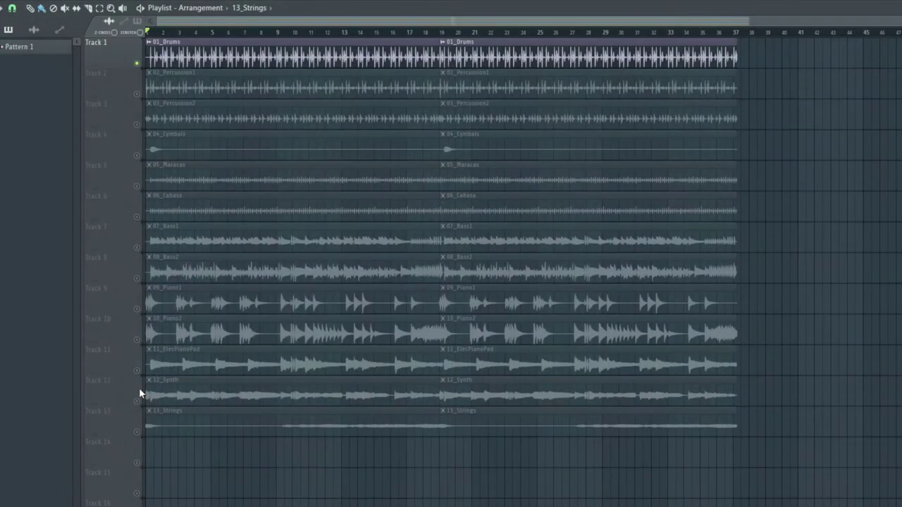
click(145, 398)
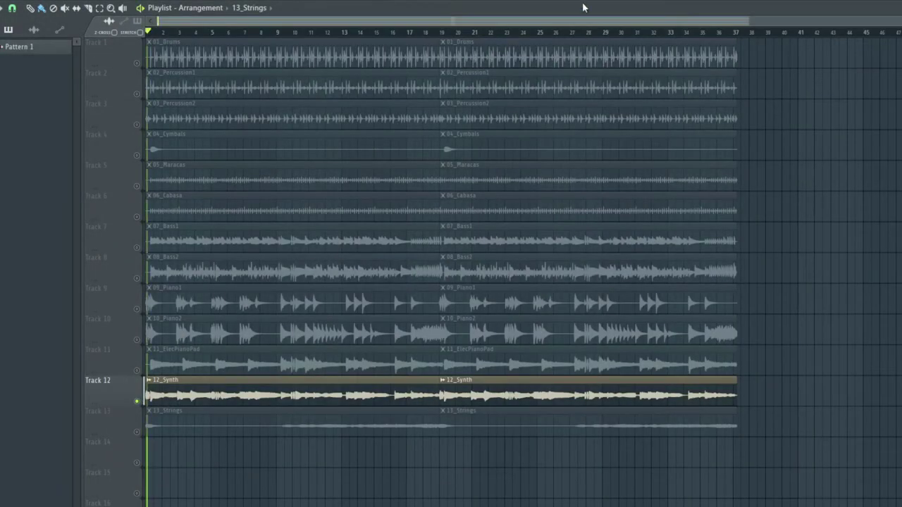
key(F9)
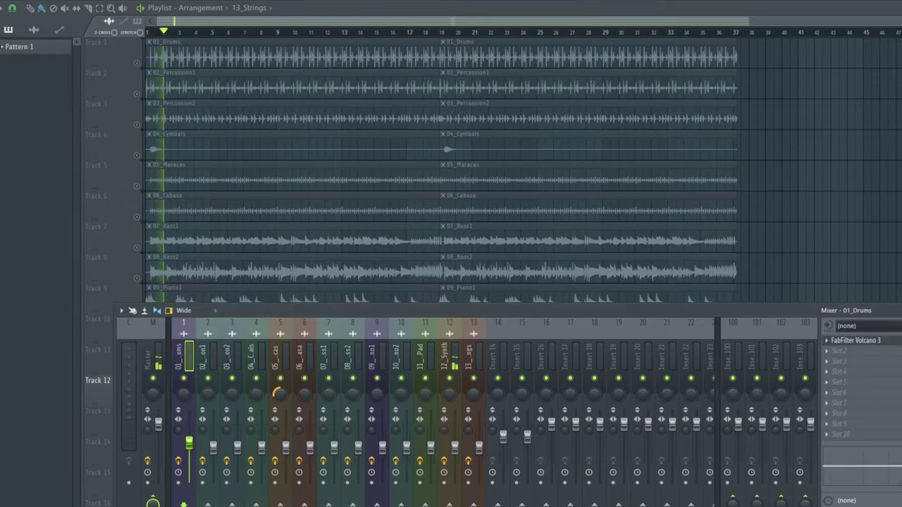
click(449, 356)
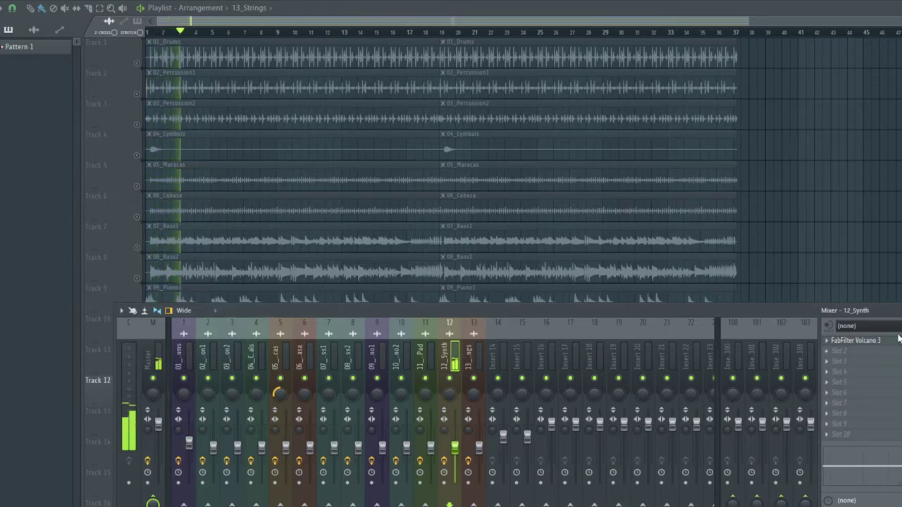
click(855, 340)
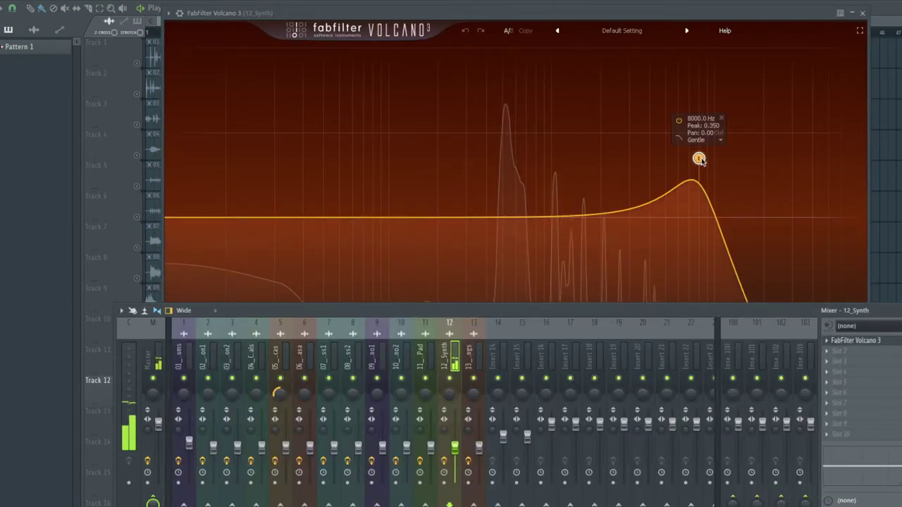
Lower low-pass filter 1 to about 4030 Hz and add a high-pass filter at about 69 Hz with a 0.54 peak.
click(638, 31)
drag(516, 423, 519, 443)
drag(461, 219, 365, 127)
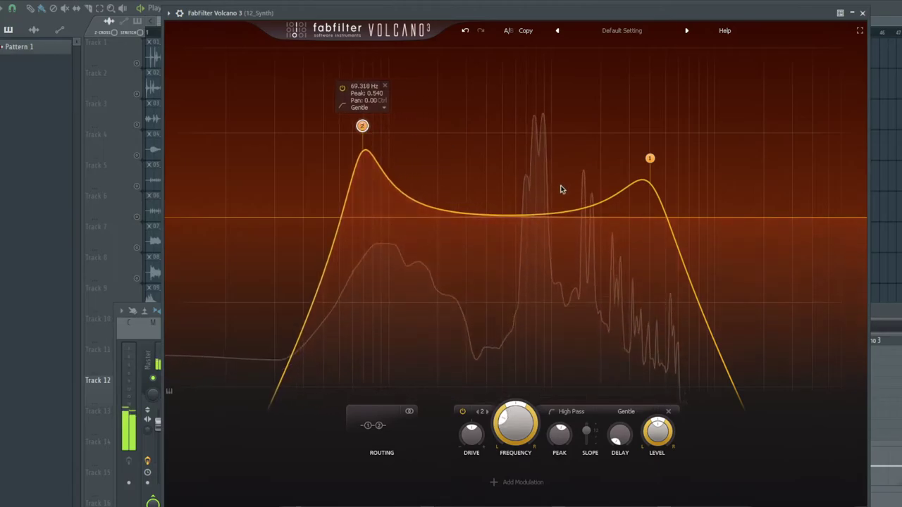
Add a shallow bell dip between the two filters and modulate its frequency with a new envelope generator.
drag(517, 215, 506, 243)
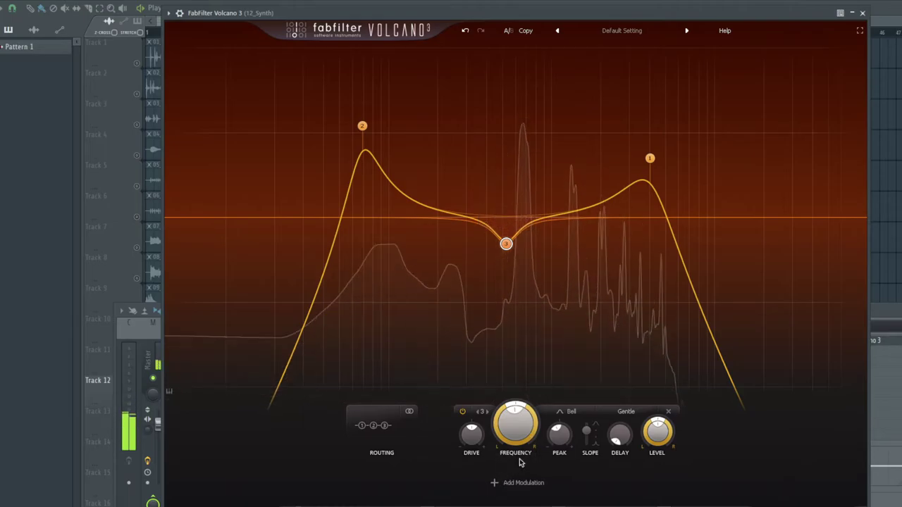
click(522, 483)
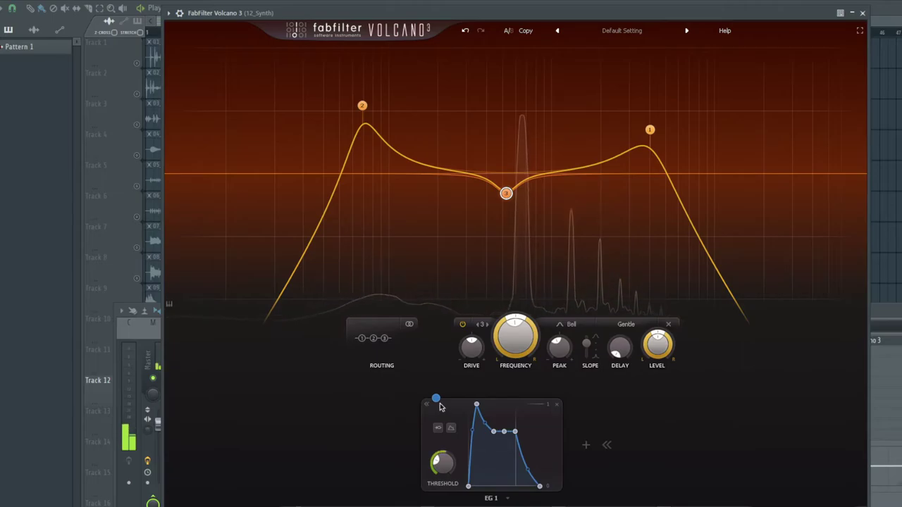
drag(437, 399, 515, 338)
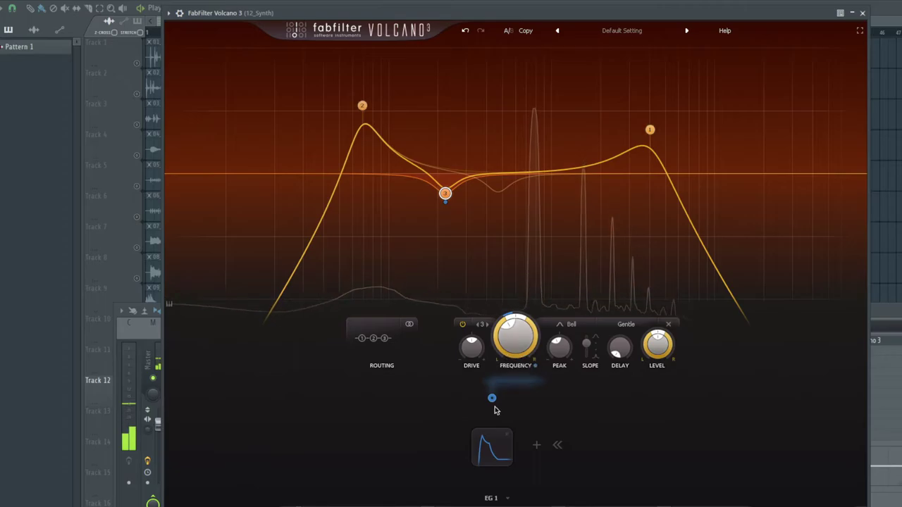
Add an XLFO modulator and assign it to filter 1's frequency and pan.
click(536, 445)
drag(460, 398, 637, 193)
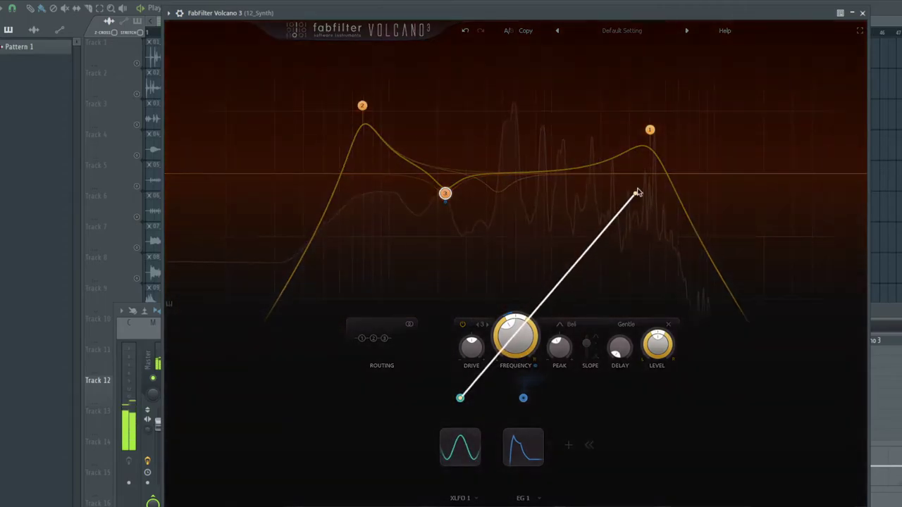
mouse_move(653, 130)
mouse_down()
mouse_move(705, 139)
mouse_move(652, 141)
mouse_up()
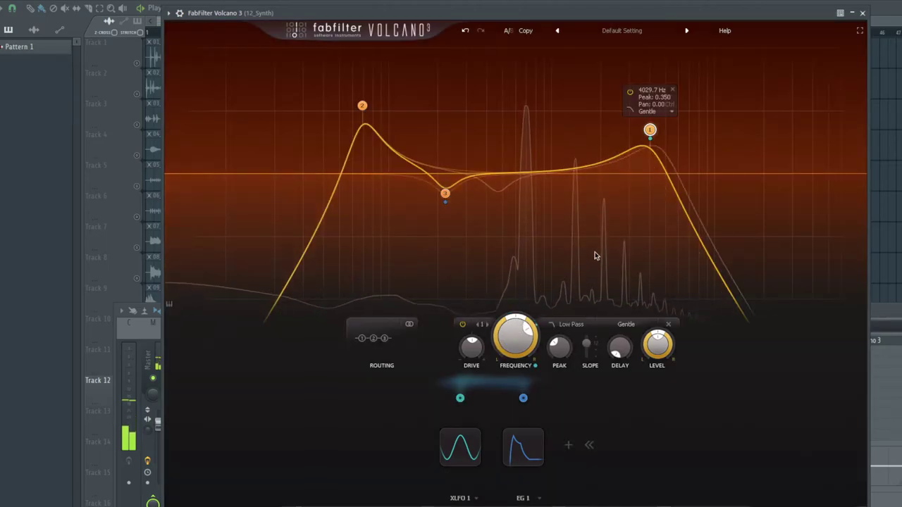
drag(460, 398, 516, 337)
drag(462, 398, 588, 336)
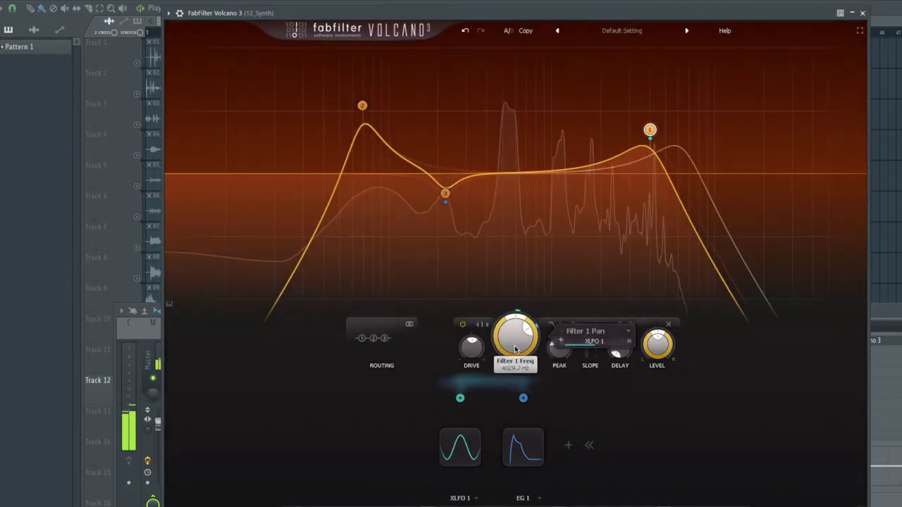
Sweep filter 1 down to about 1.4 kHz and back up to around 4 kHz, removing its duplicate XLFO 1 frequency assignment.
mouse_move(529, 332)
mouse_down()
mouse_move(521, 314)
mouse_move(530, 317)
mouse_up()
mouse_move(521, 343)
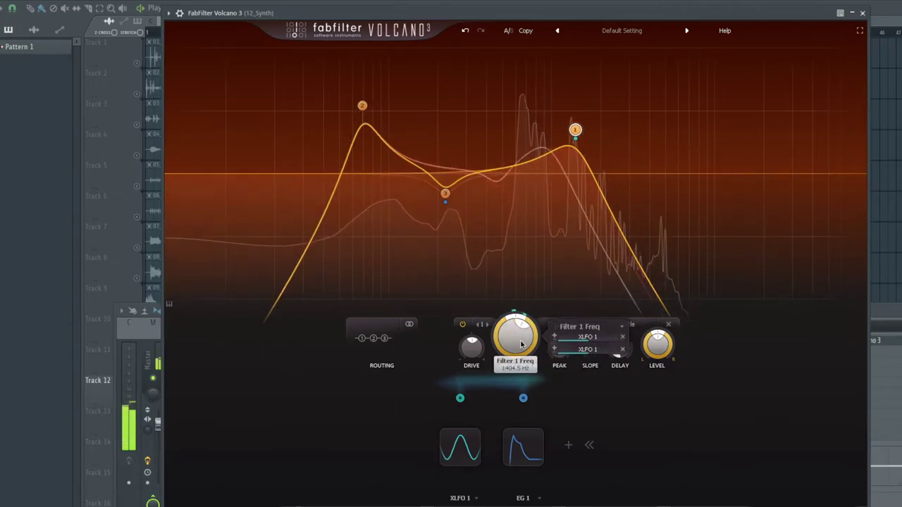
click(619, 348)
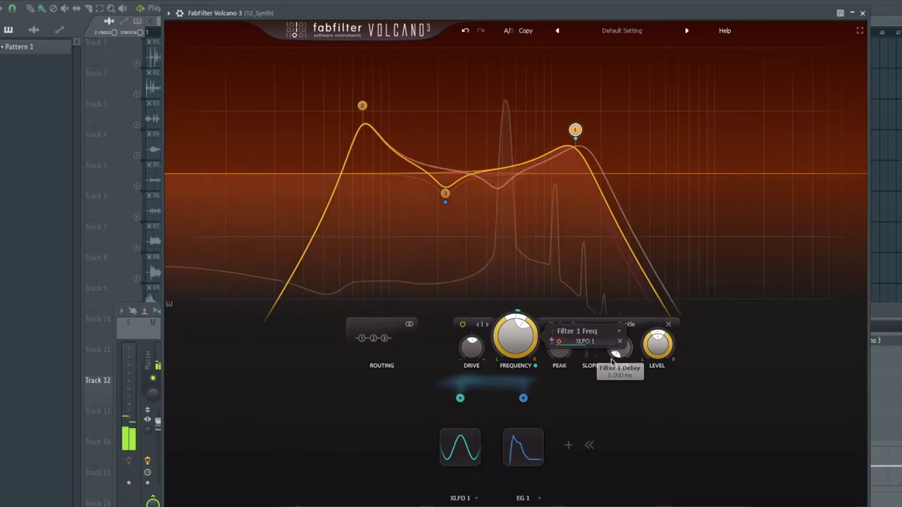
drag(523, 346, 532, 323)
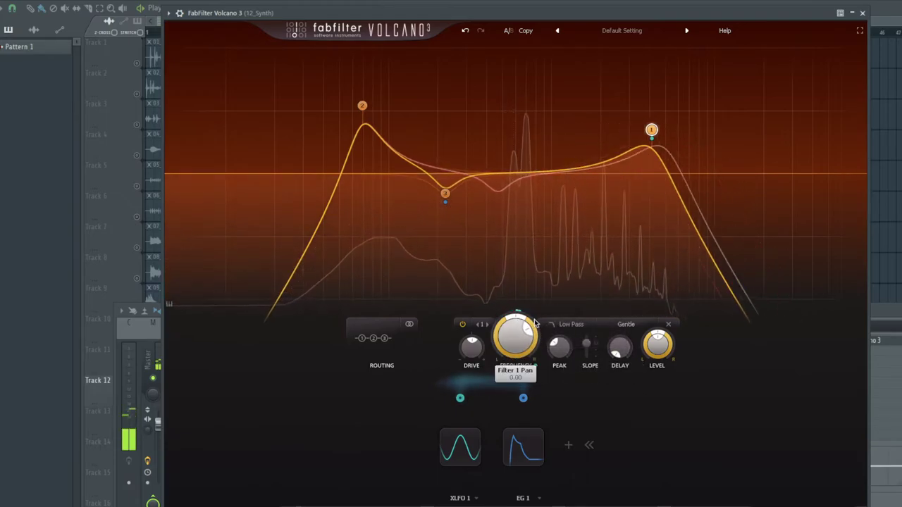
Raise filter 1's drive and set its slope to 48 dB.
drag(470, 356, 471, 356)
drag(486, 312, 502, 283)
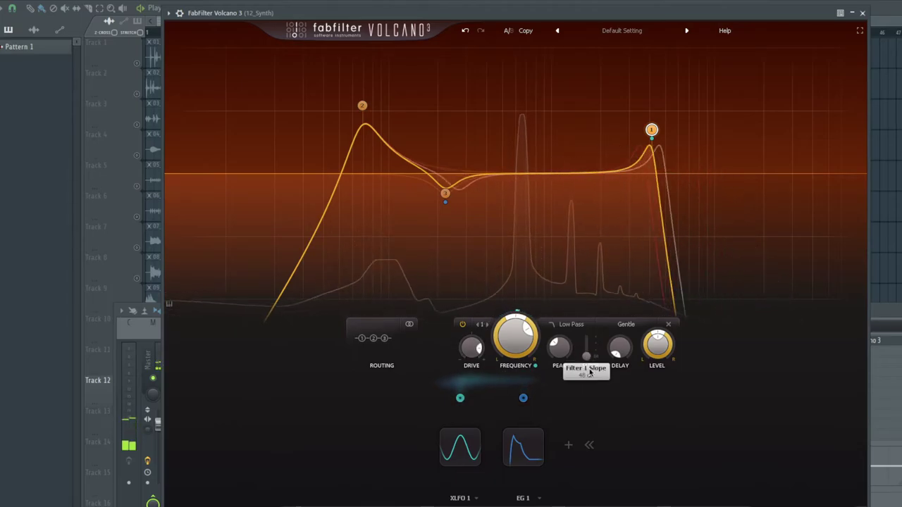
Remove filter 2's resonance while raising its frequency slightly, and control its peak with a new XY slider.
drag(362, 105, 387, 201)
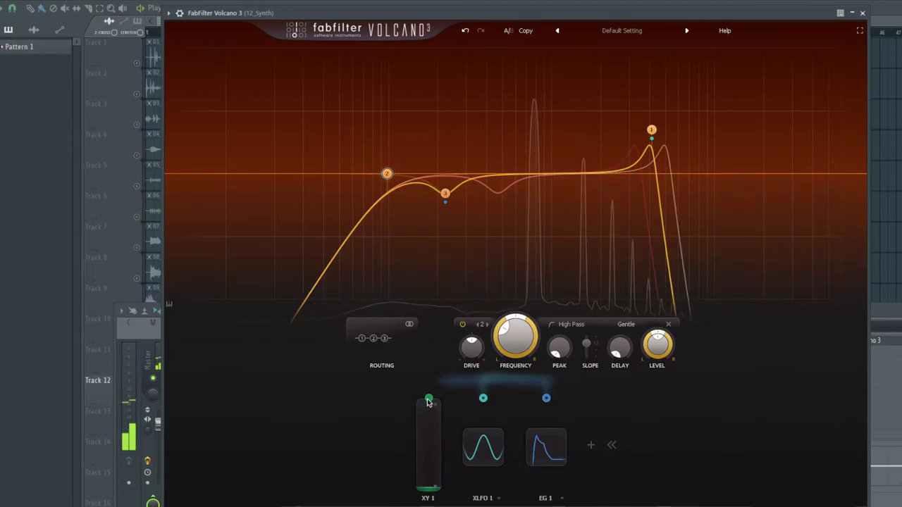
drag(428, 399, 560, 346)
drag(430, 479, 459, 402)
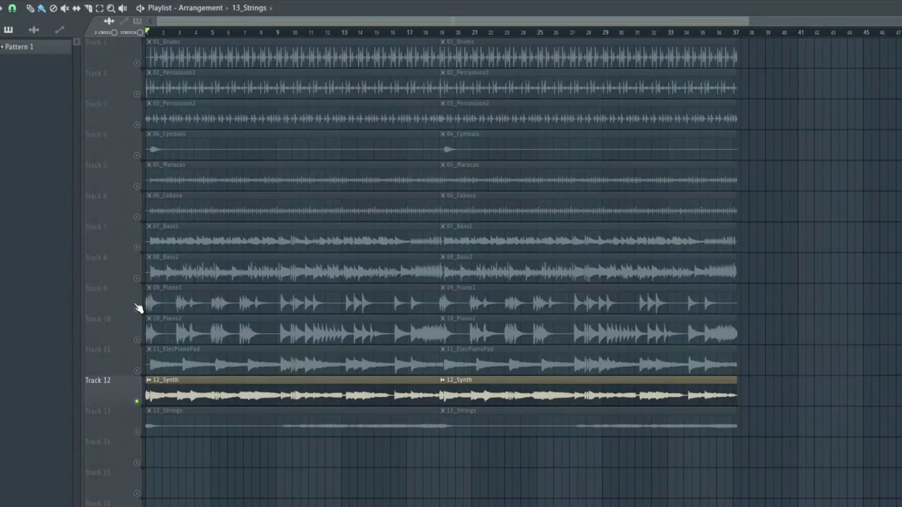
Solo the 08_Bass2 track and open FabFilter Volcano 3 on its mixer channel, moving the plug-in window so all its controls are in view.
click(139, 309)
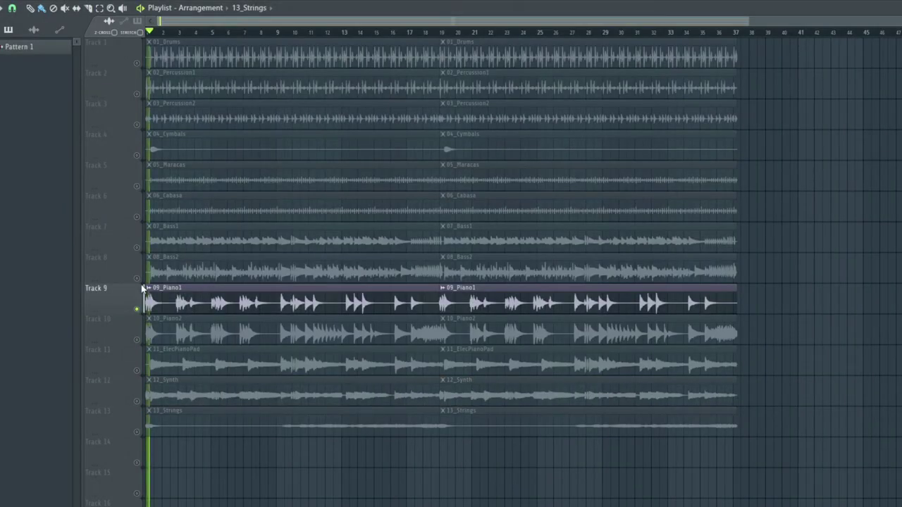
click(137, 279)
key(space)
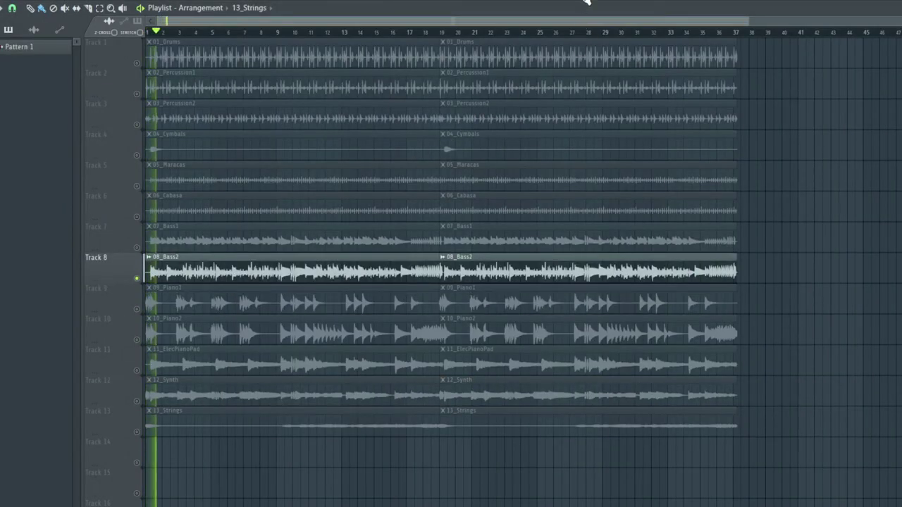
key(F9)
click(346, 348)
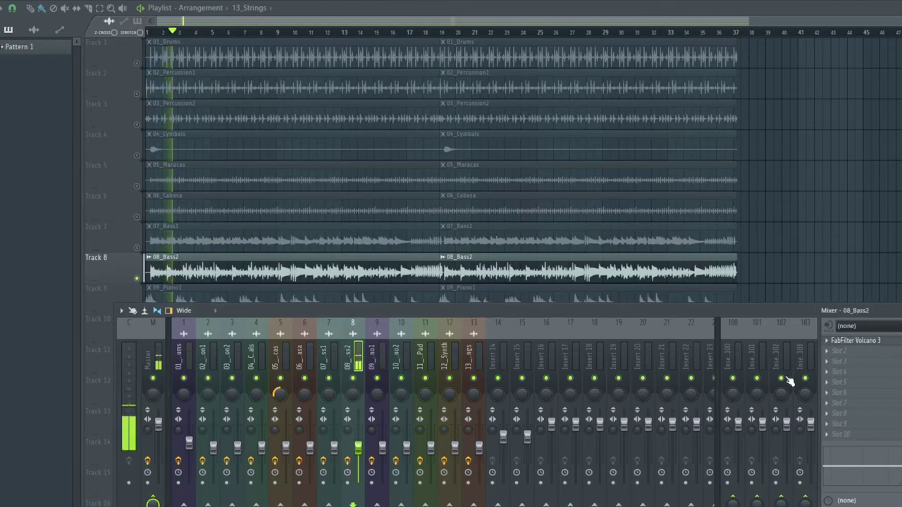
click(856, 340)
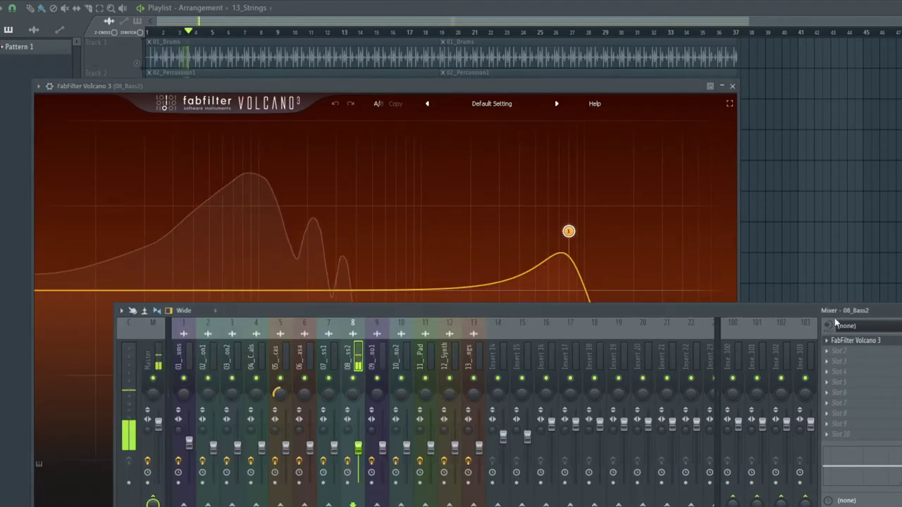
drag(463, 90, 558, 64)
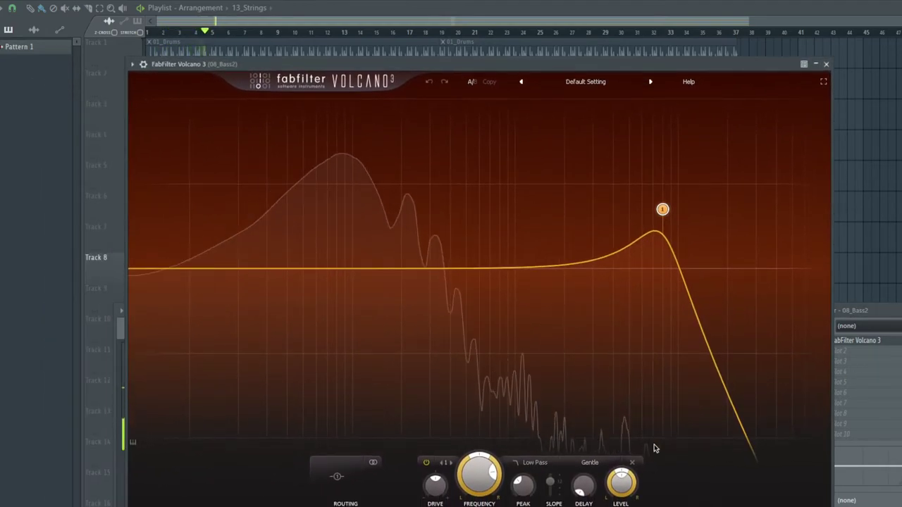
mouse_move(661, 224)
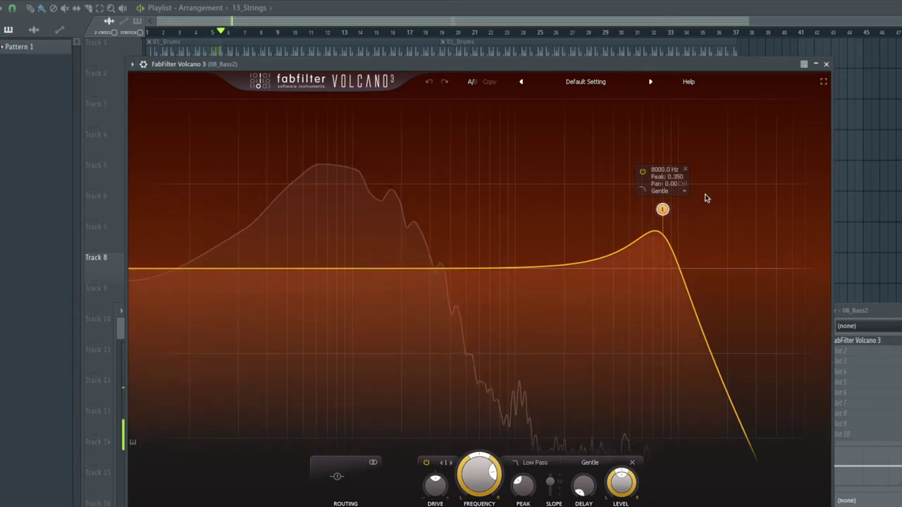
drag(615, 66, 674, 9)
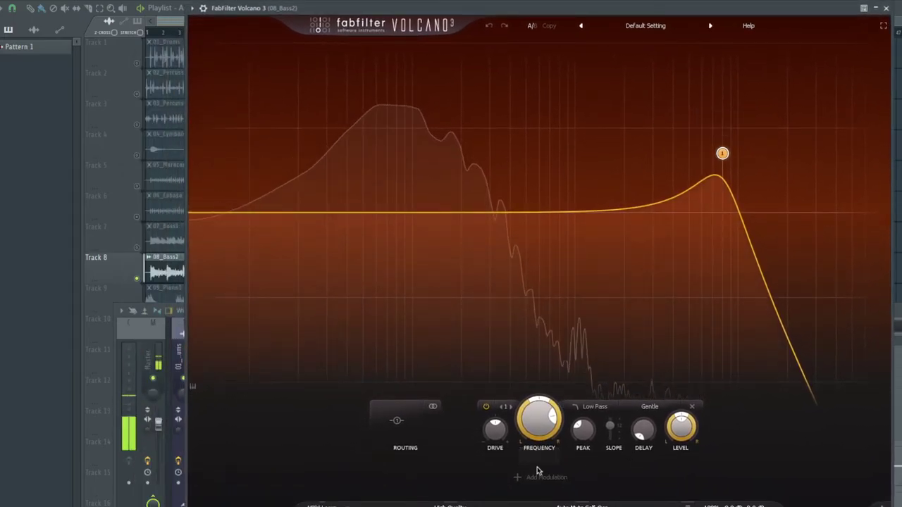
Add an envelope follower modulating filter 1's frequency, and drag the low-pass filter far lower in frequency with a high peak.
click(606, 452)
drag(515, 393, 472, 125)
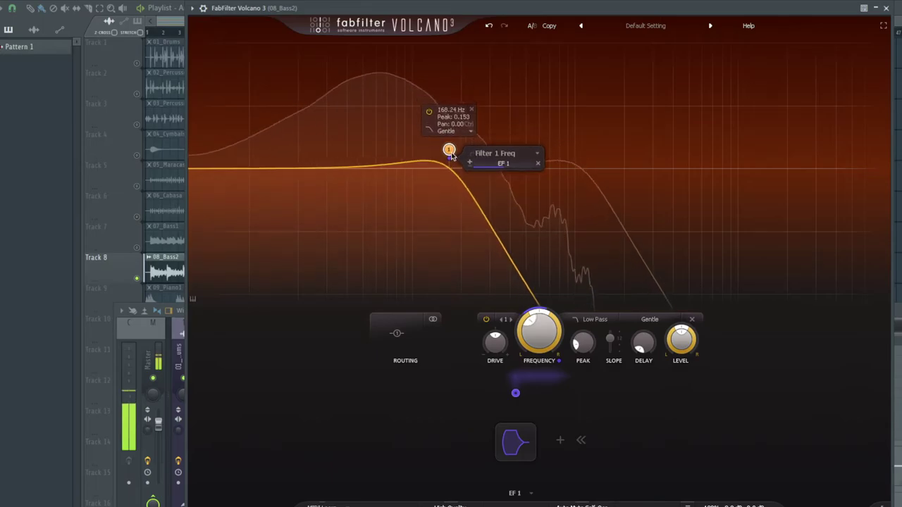
drag(461, 176, 539, 81)
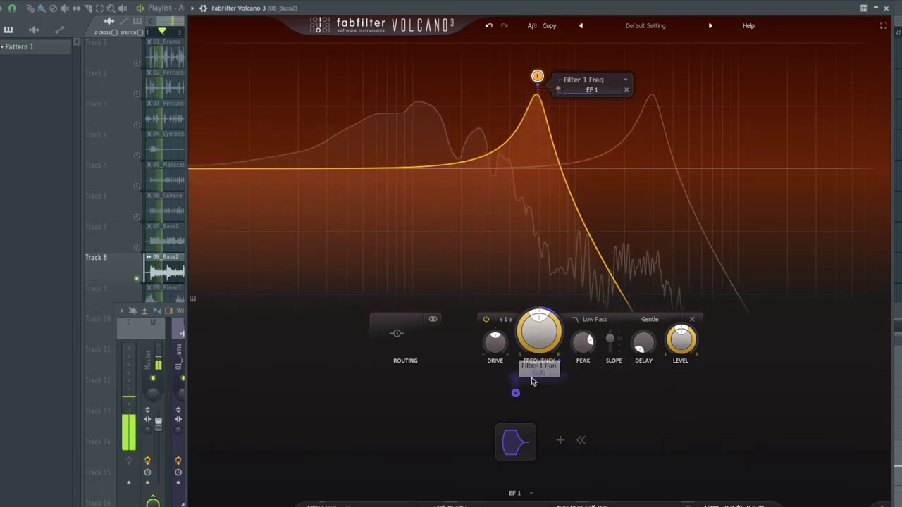
Lengthen the envelope follower's release and shorten its attack.
click(512, 443)
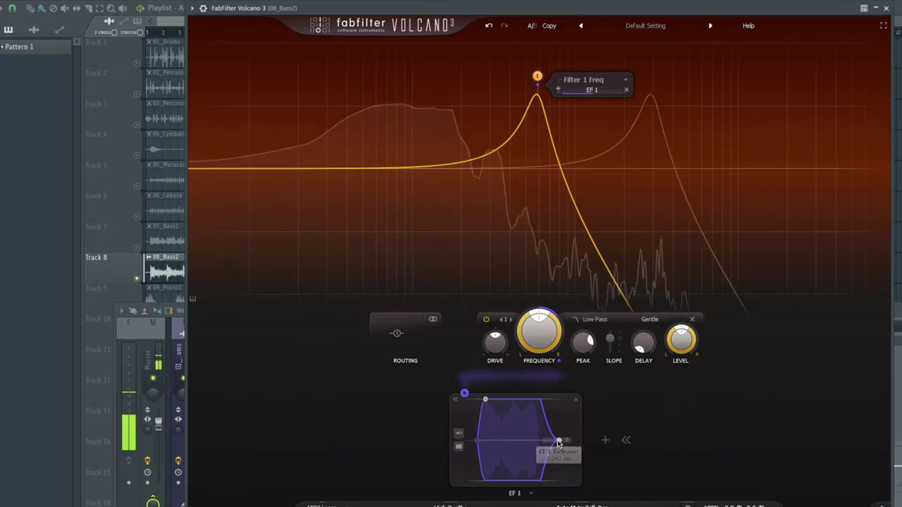
drag(549, 441, 569, 440)
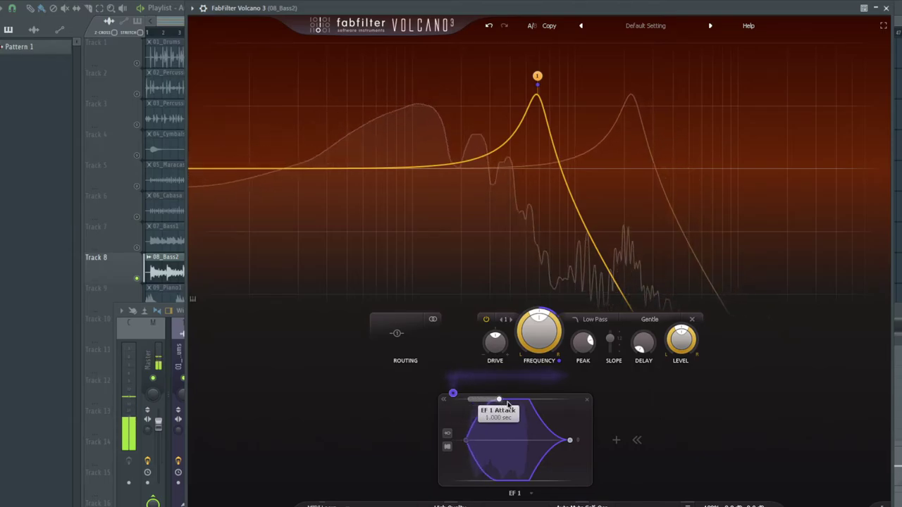
drag(507, 403, 468, 401)
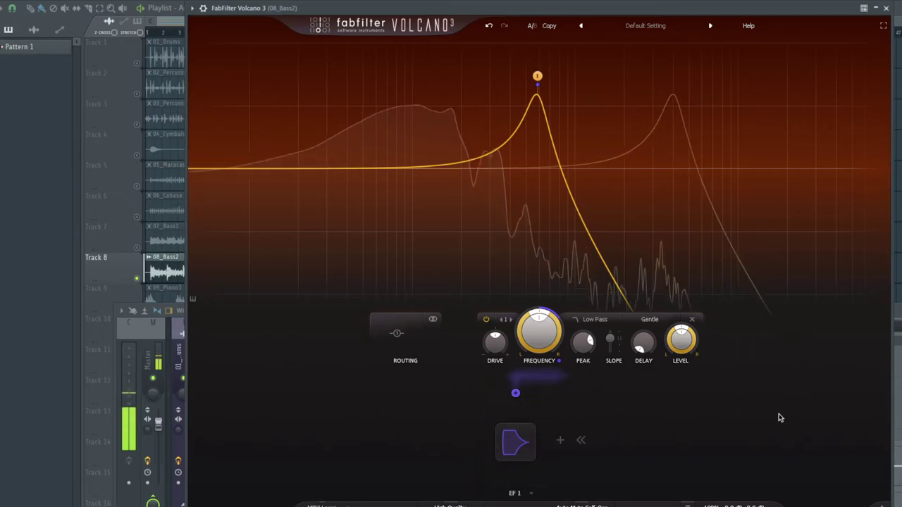
Sweep filter 1's frequency with its pan spread wide, and try out its delay.
drag(533, 340, 550, 350)
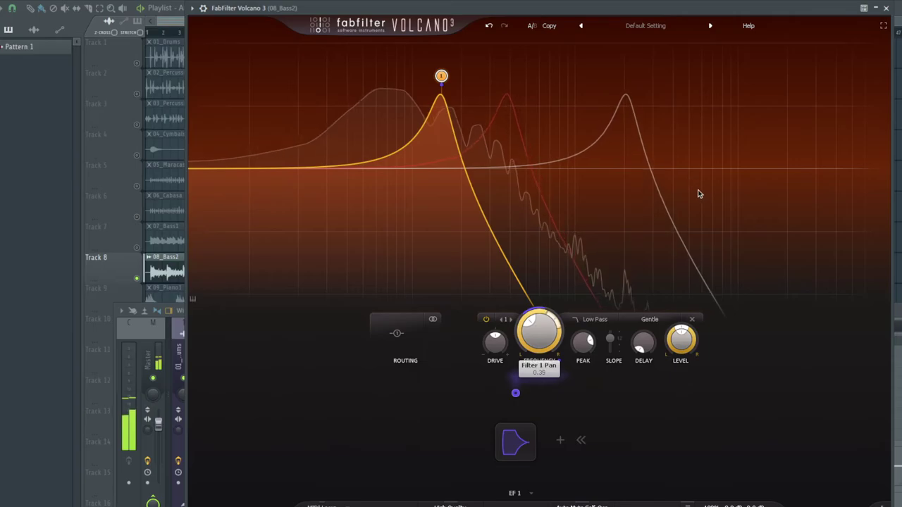
drag(538, 332, 462, 310)
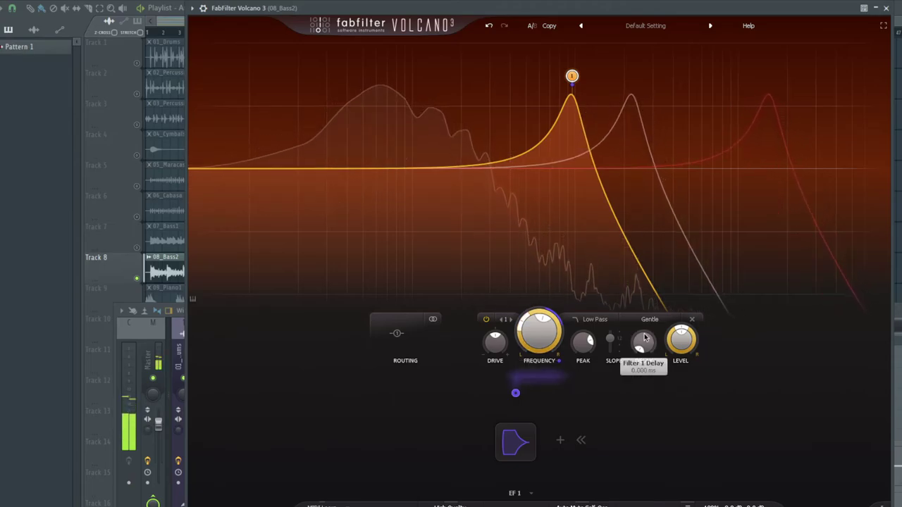
drag(643, 291, 645, 281)
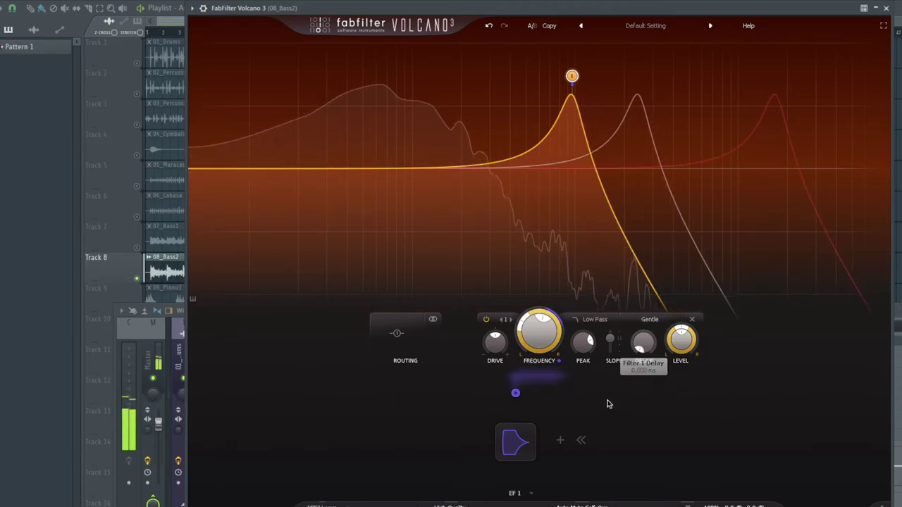
double_click(484, 167)
drag(483, 167, 255, 138)
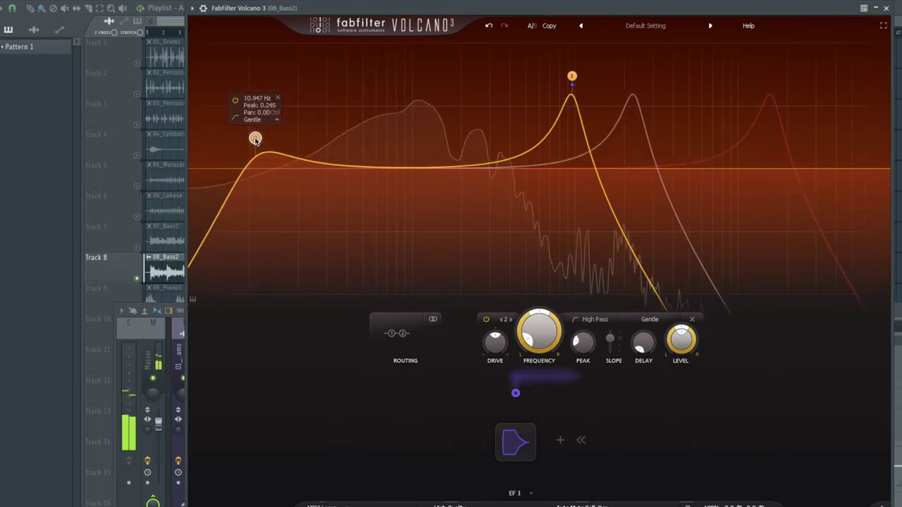
click(277, 97)
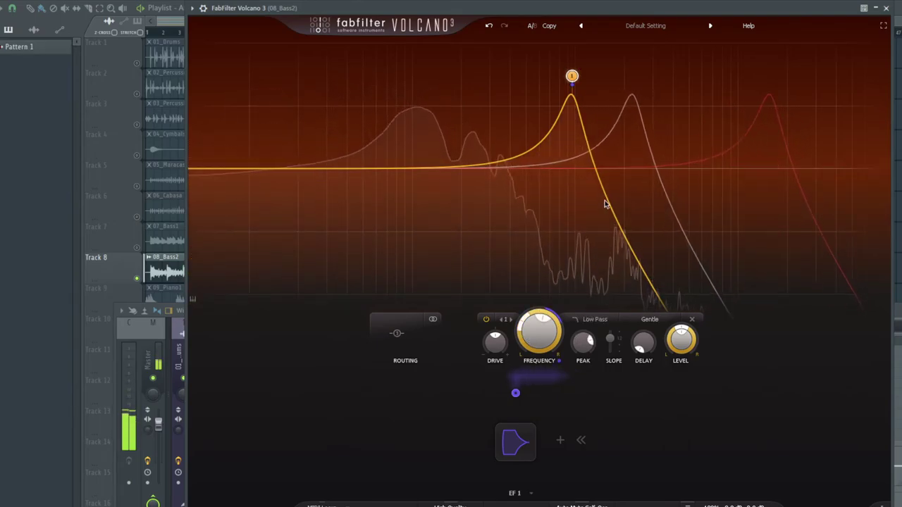
Add a second filter as a bell with a high peak, placed at a higher frequency than filter 1.
double_click(620, 174)
drag(620, 177, 663, 99)
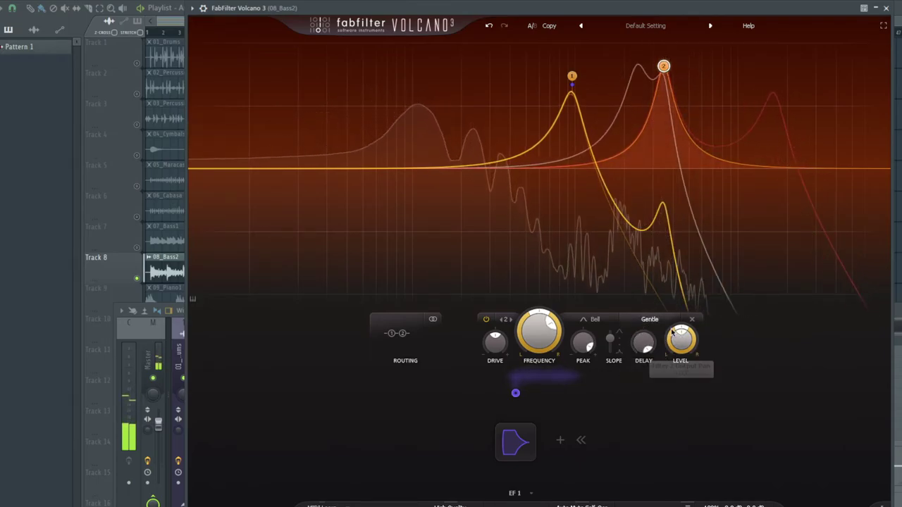
drag(547, 291, 533, 149)
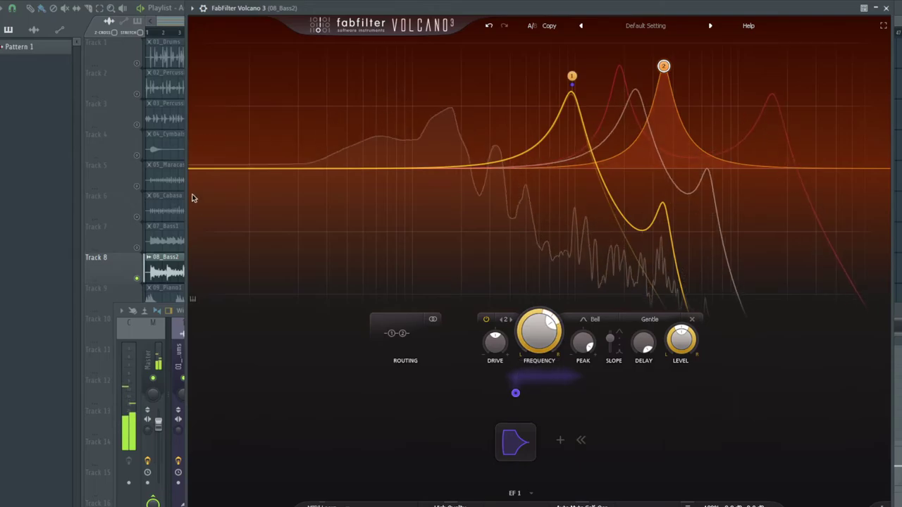
Unmute the 01_Drums track alongside 08_Bass2, and open FabFilter Volcano 3 on the master channel.
click(139, 66)
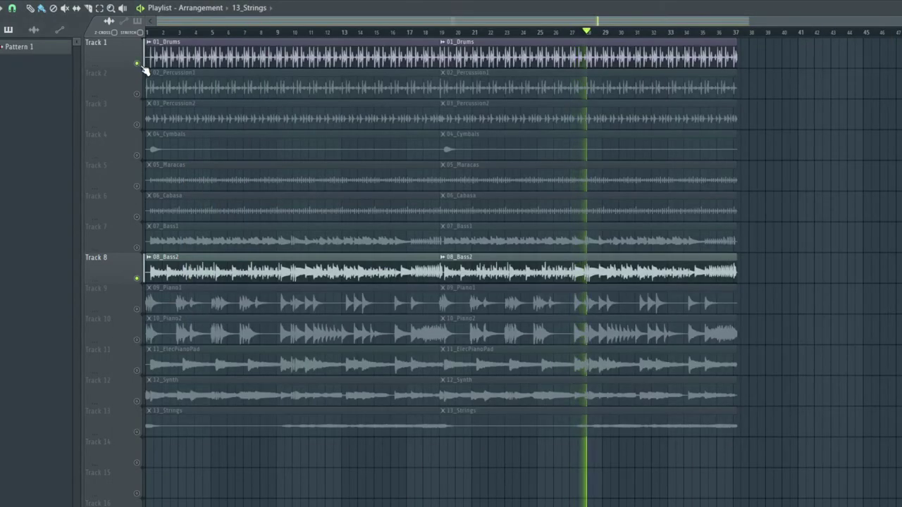
key(F9)
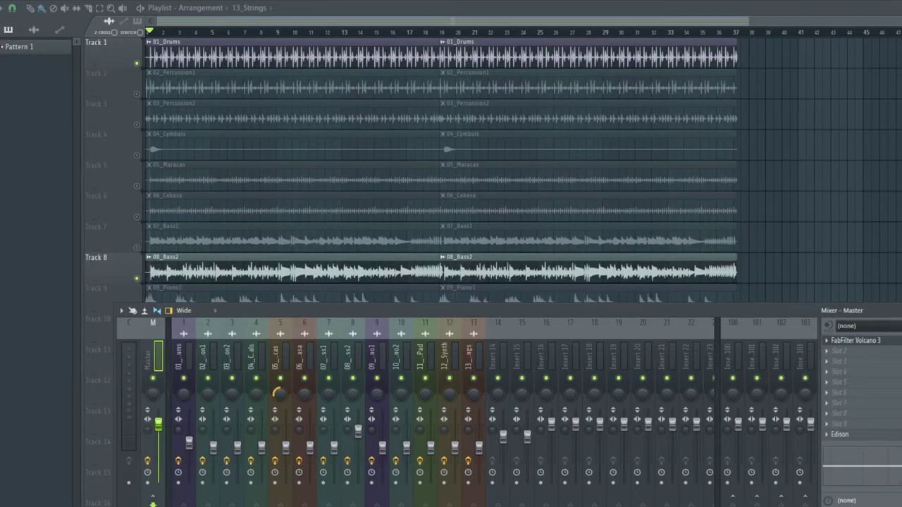
click(893, 343)
Audition master presets on the drums and second bass, including Lost in Band Pass bM and Arcade Noises 1 bM, with the plug-in window moved aside.
click(662, 50)
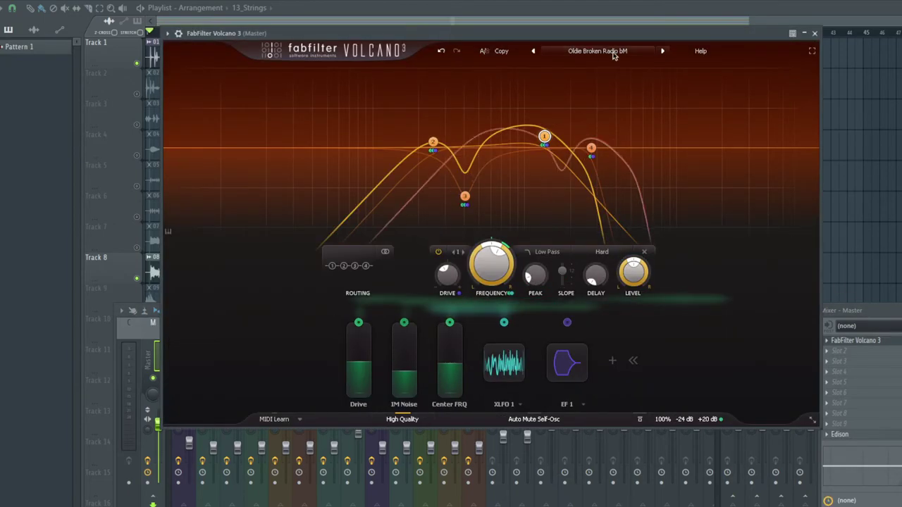
click(532, 51)
drag(433, 33, 528, 31)
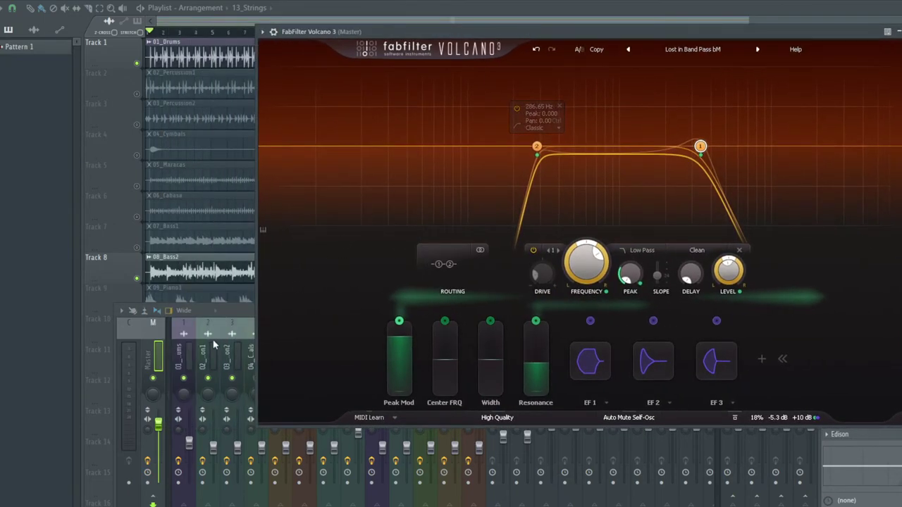
click(181, 362)
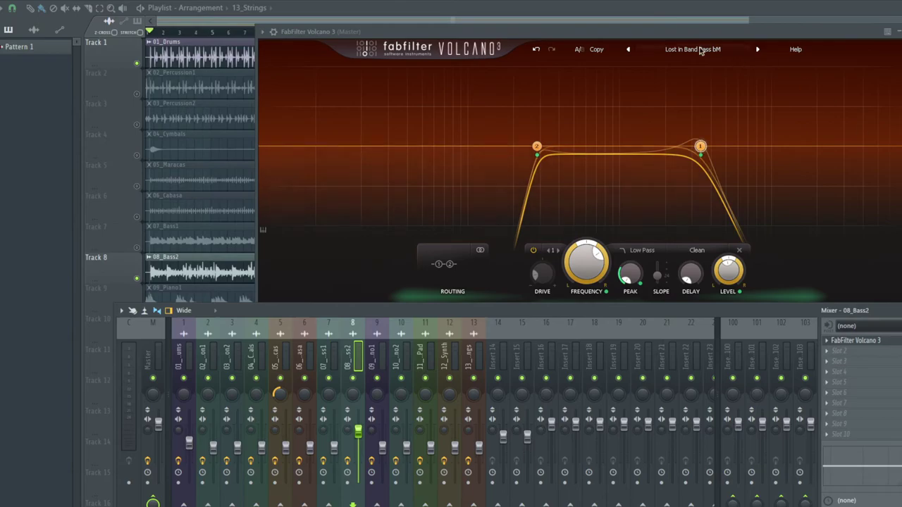
click(650, 31)
key(space)
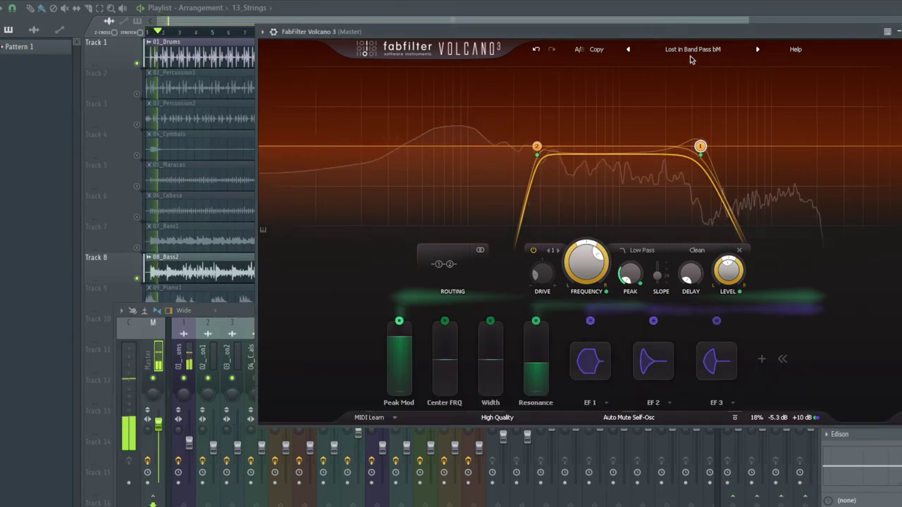
click(758, 49)
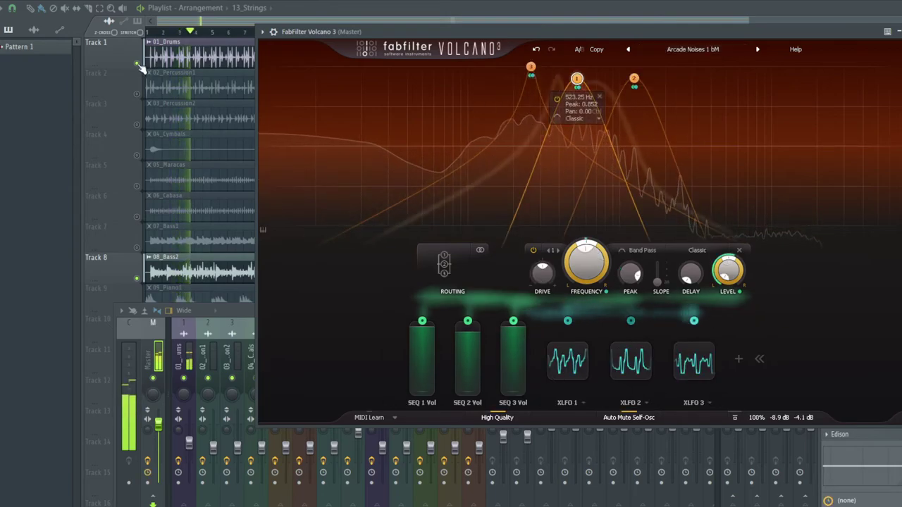
Unmute all playlist tracks and bring back the Volcano 3 window of the master channel.
click(139, 67)
right_click(137, 63)
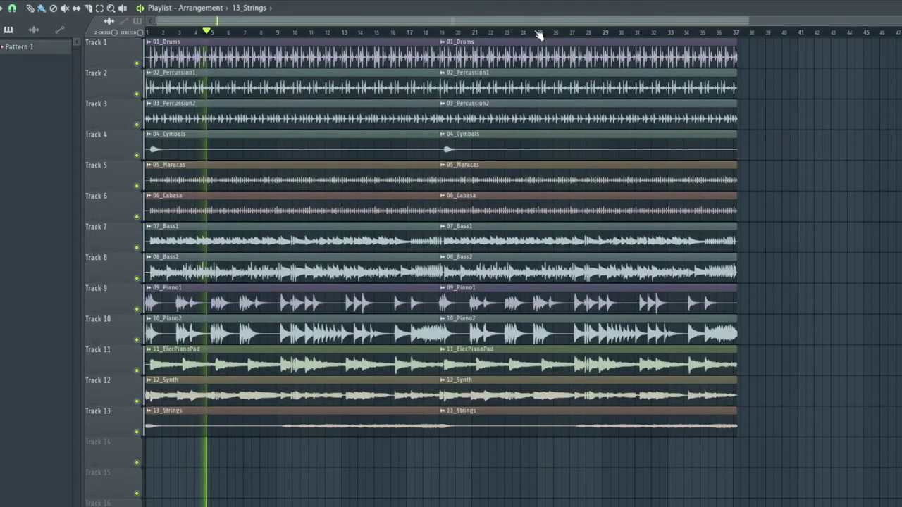
key(F9)
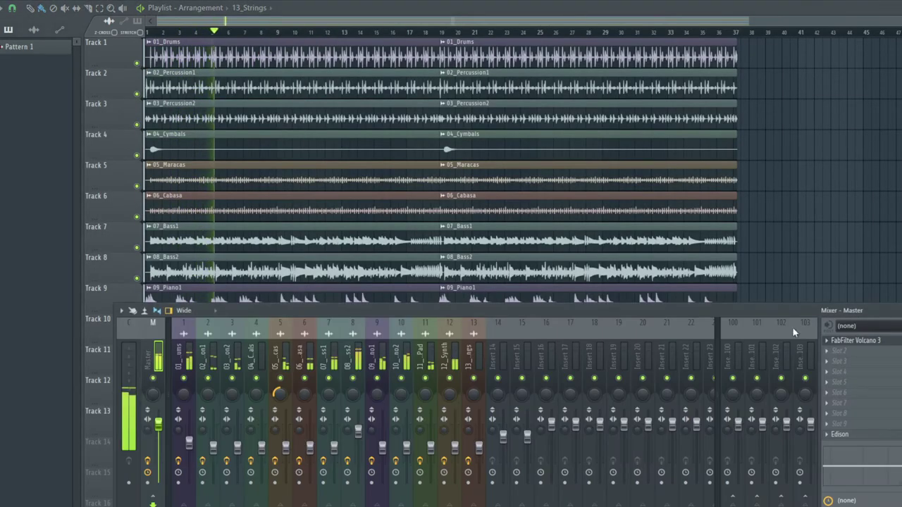
click(877, 343)
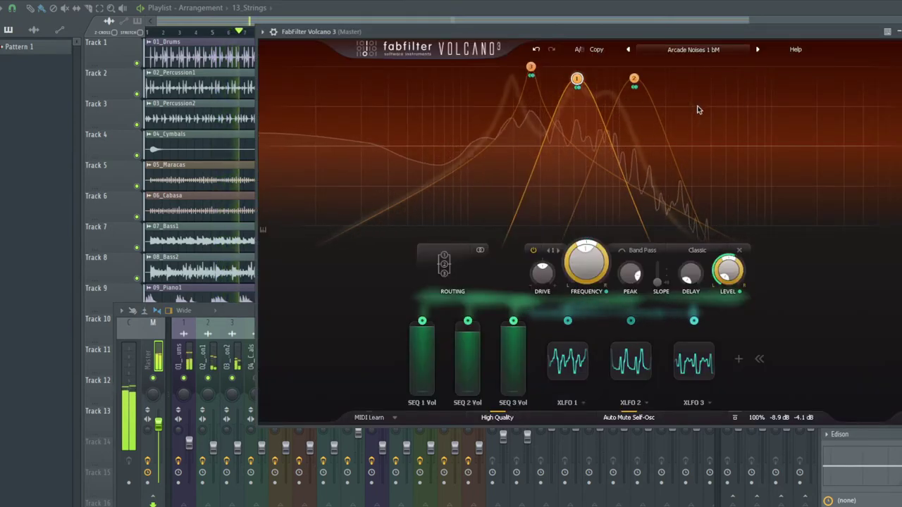
Audition Bad Reception bM, Bangin' V2 Original, Chaos bM and Destruction bM on the full mix, and lower the master channel's fader.
click(757, 49)
drag(673, 31, 588, 37)
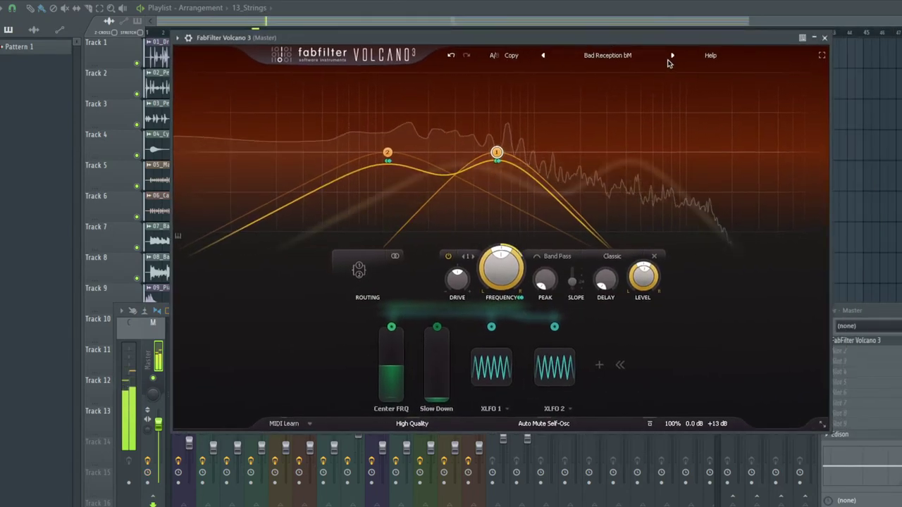
click(671, 55)
drag(661, 42, 647, 46)
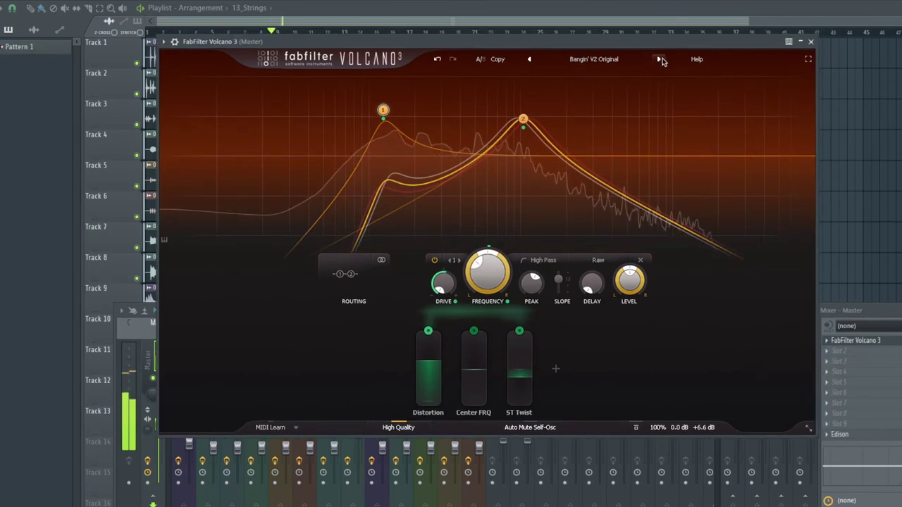
click(660, 59)
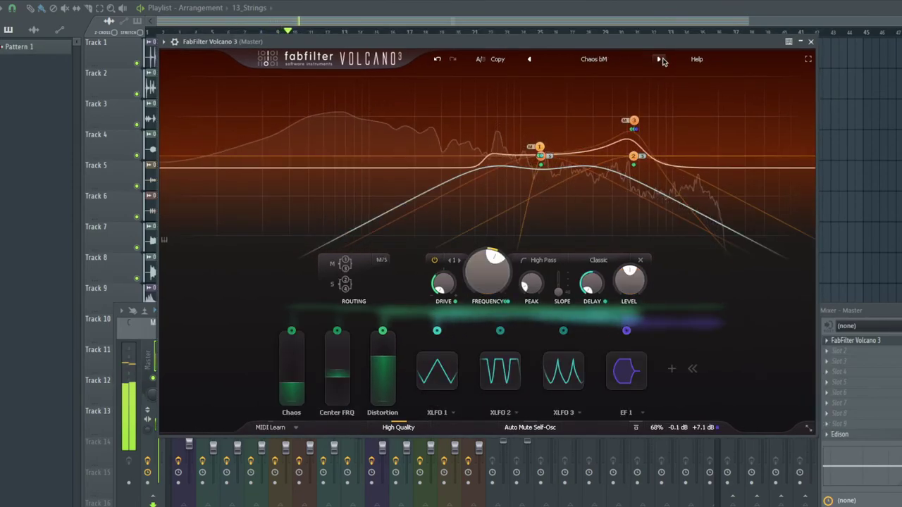
click(660, 60)
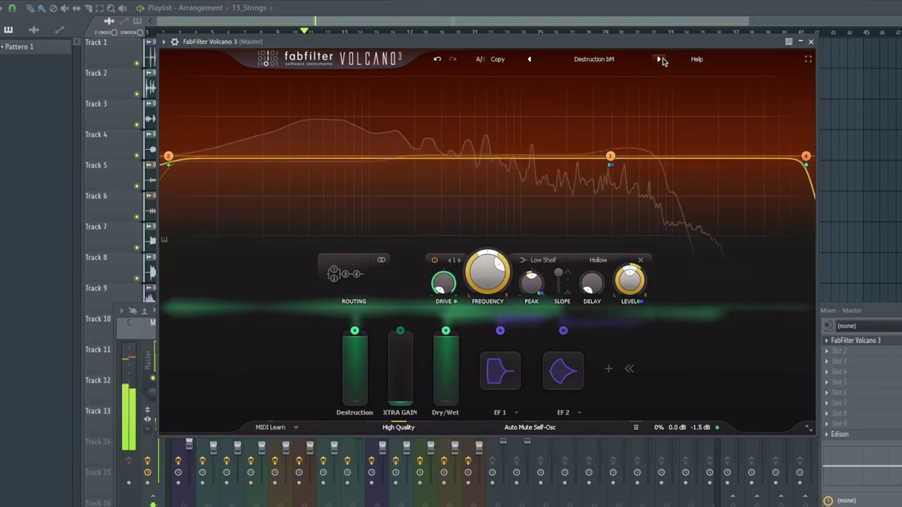
click(159, 433)
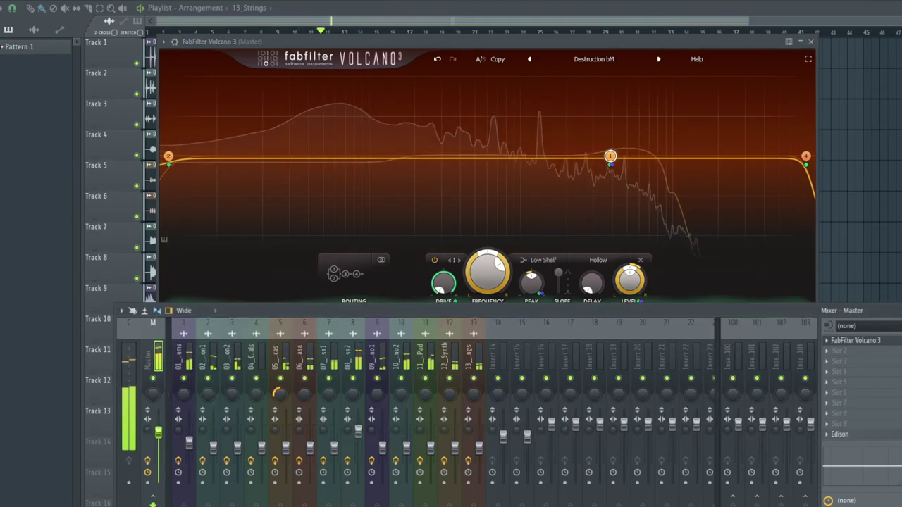
Audition the presets Dynamic Parallel Destruction bM, Earth Shaking Sub Synthesis bM, Lost in Band Pass bM, Beat Filter 2 bM and Beat Filter 3 bM.
click(657, 60)
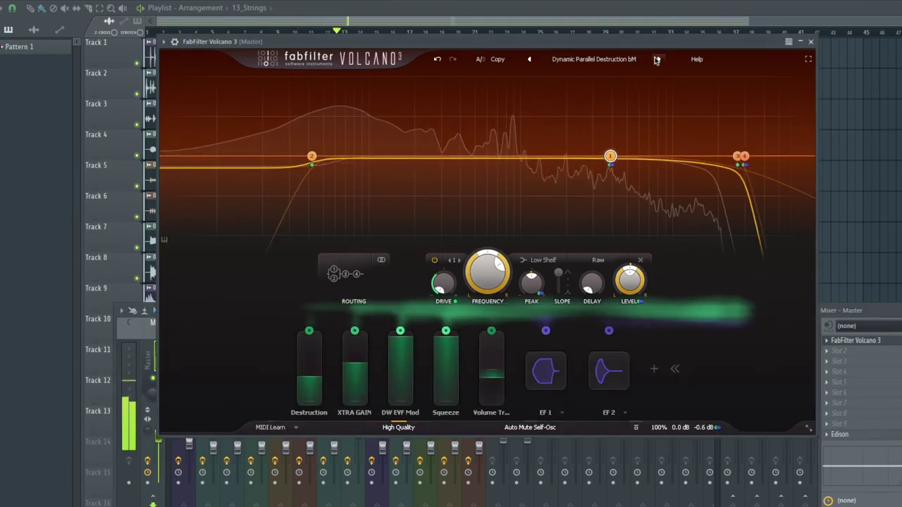
click(659, 60)
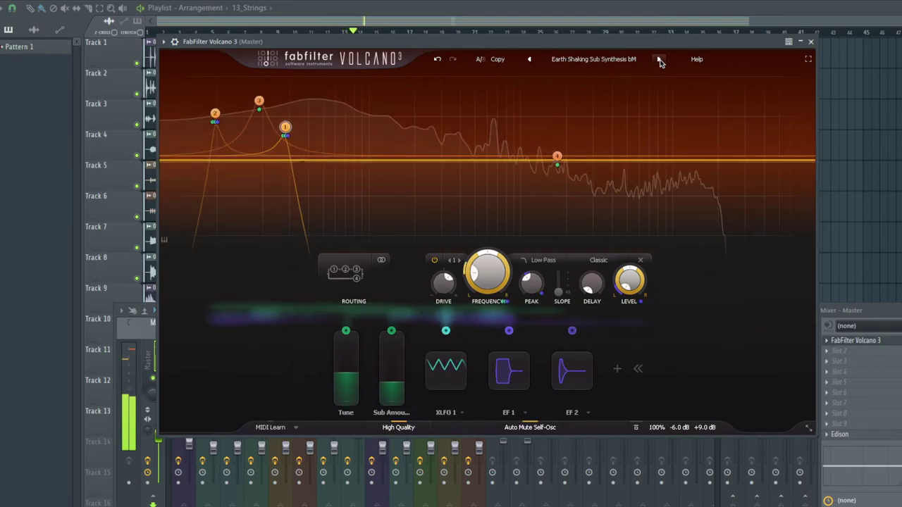
click(660, 61)
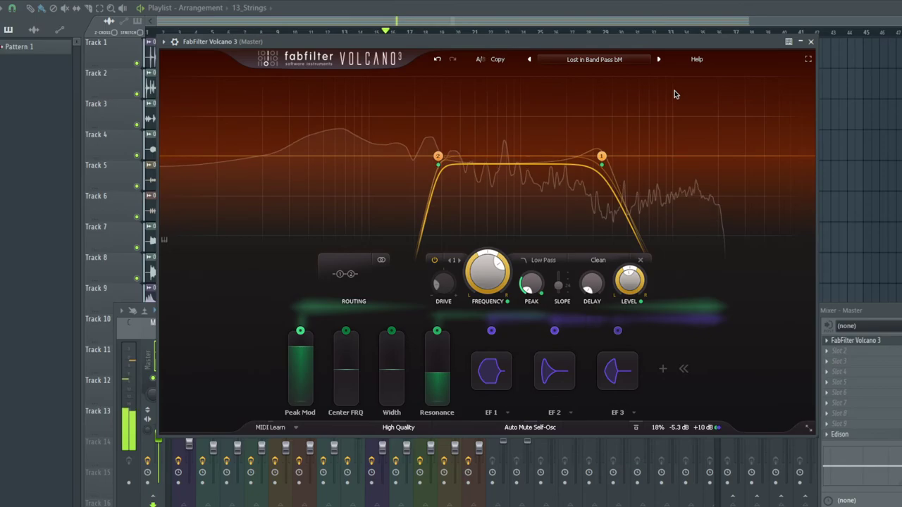
click(658, 60)
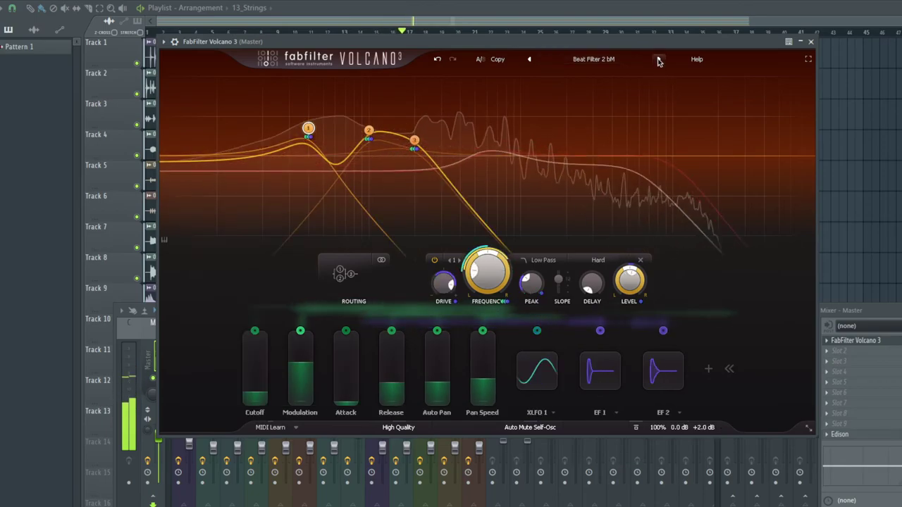
click(658, 60)
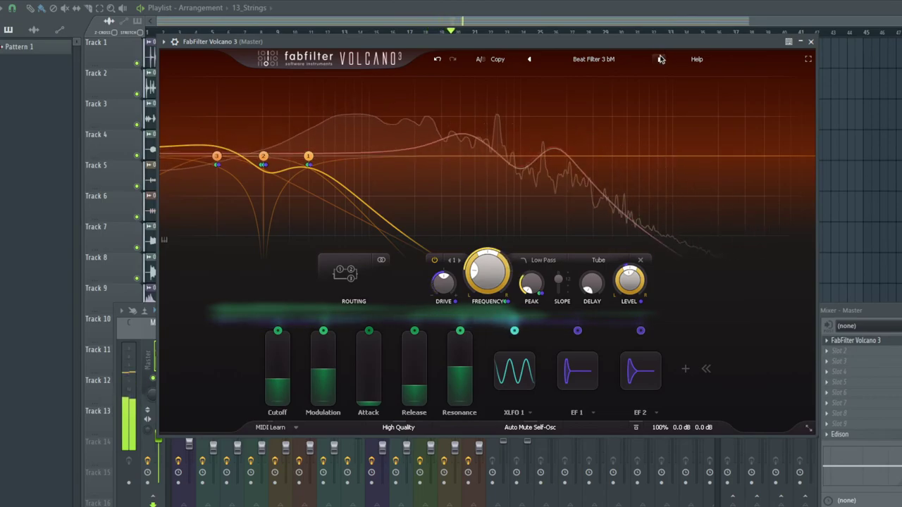
Audition the presets Choked Bandpass bM, Drum Blender 01 to 03 SM, Energetic Stutter bM and EVF Modulated BandPass bM.
click(660, 59)
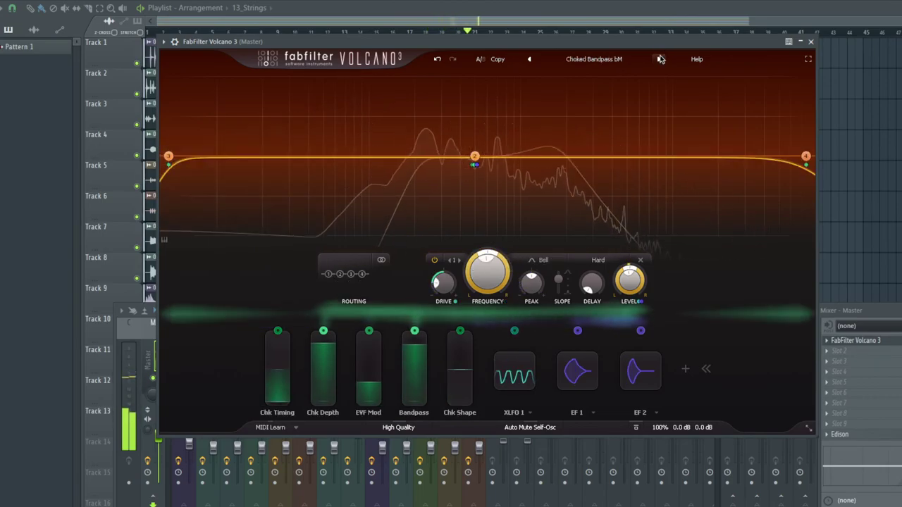
click(660, 59)
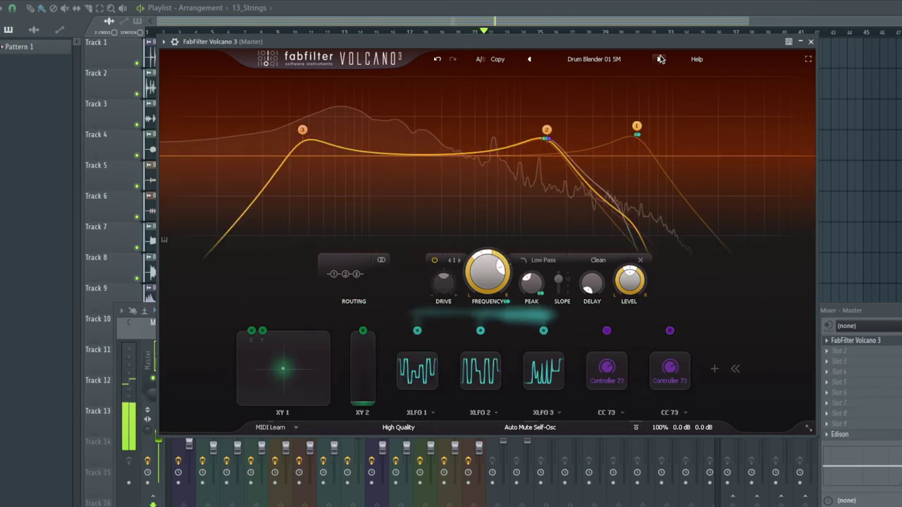
click(660, 60)
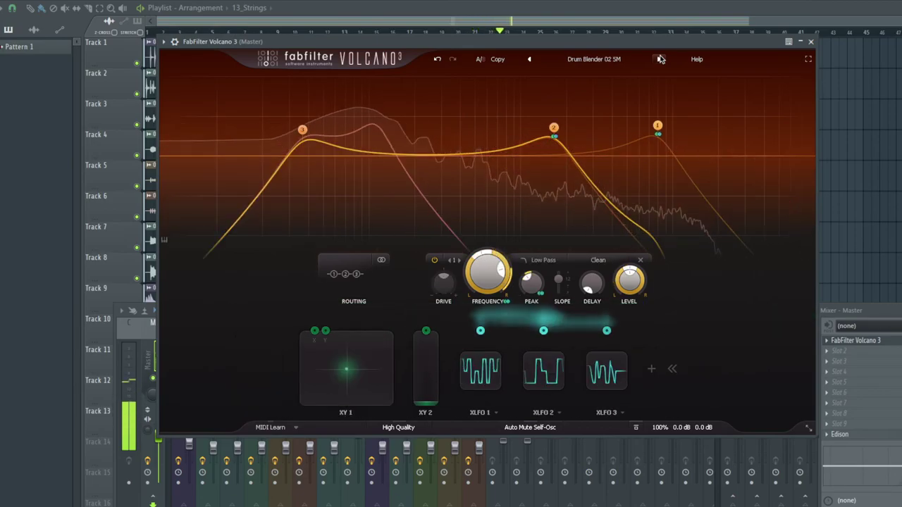
click(660, 60)
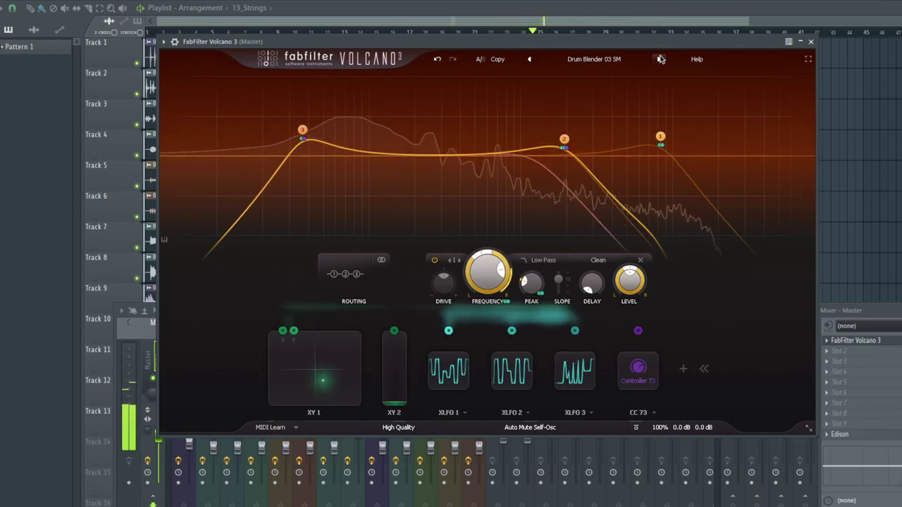
click(660, 59)
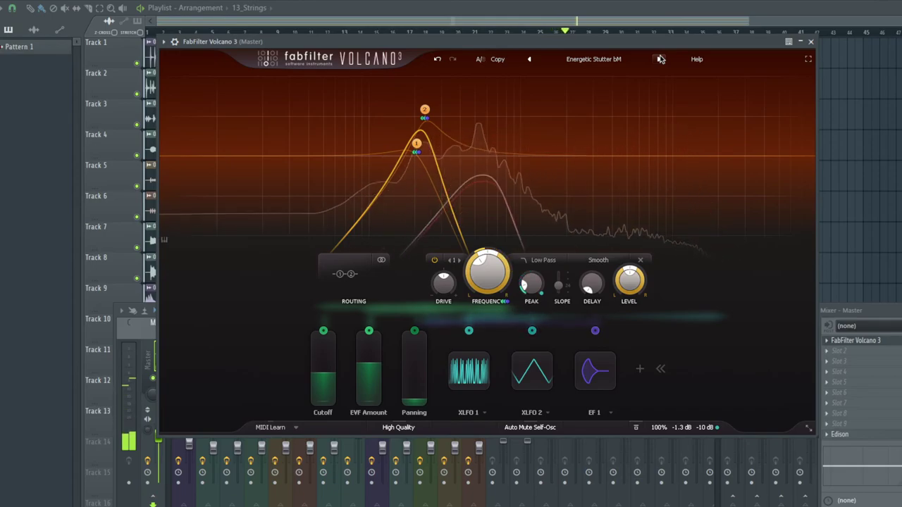
click(660, 59)
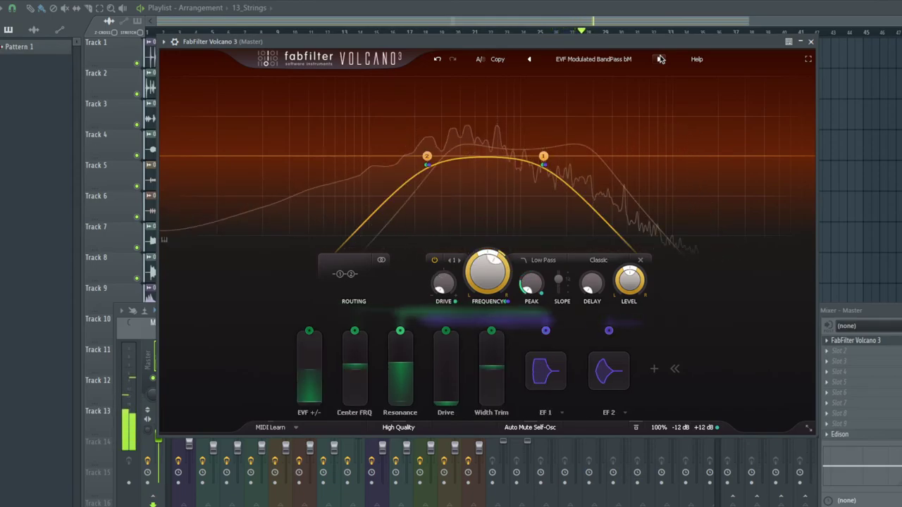
Raise the Resonance slider of EVF Modulated BandPass bM, and sweep its Center FRQ slider down and back to the middle.
drag(399, 352, 420, 344)
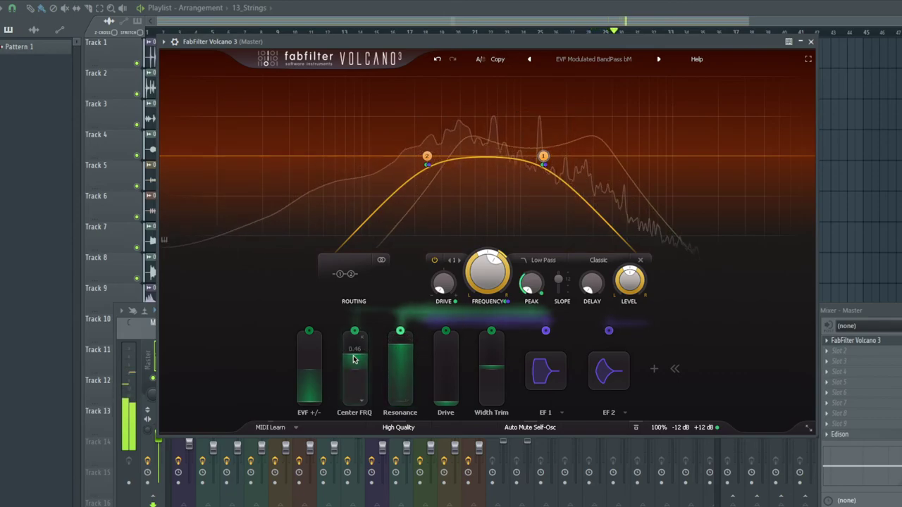
drag(354, 364, 360, 409)
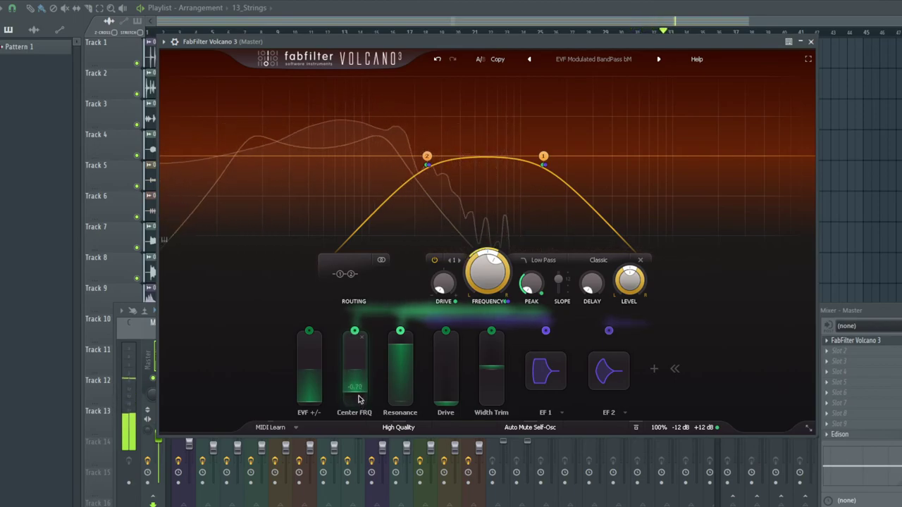
drag(359, 408, 367, 378)
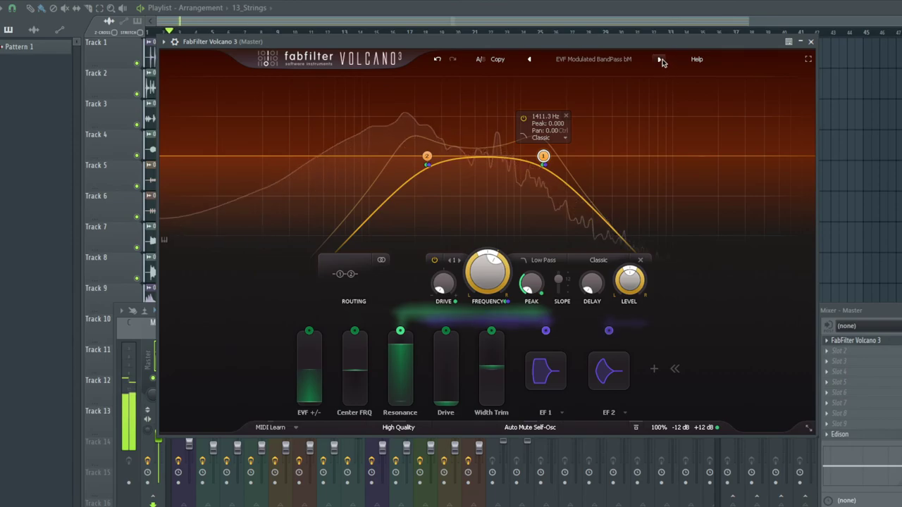
Audition the presets Extreme Filter bM, Lo-Fi Singing Filters bM, Chirped bM and Arcade Noises 3 bM.
click(660, 60)
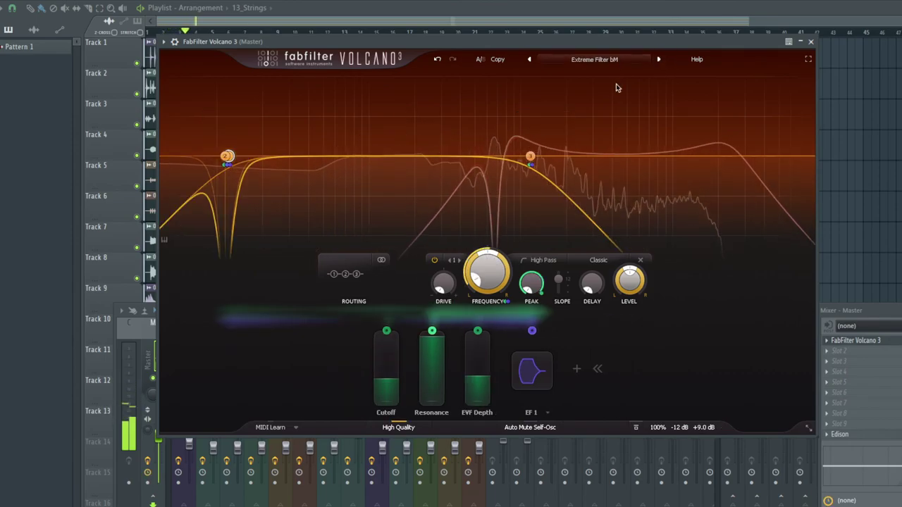
key(Right)
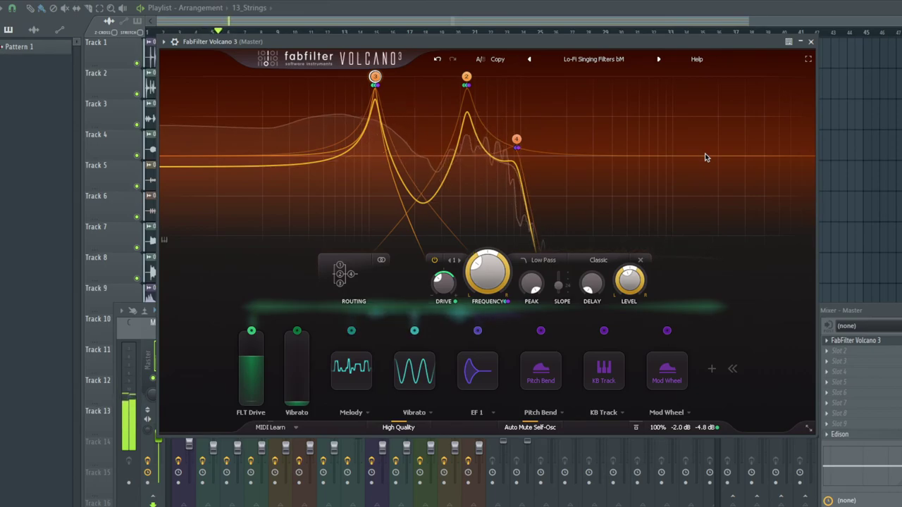
click(530, 59)
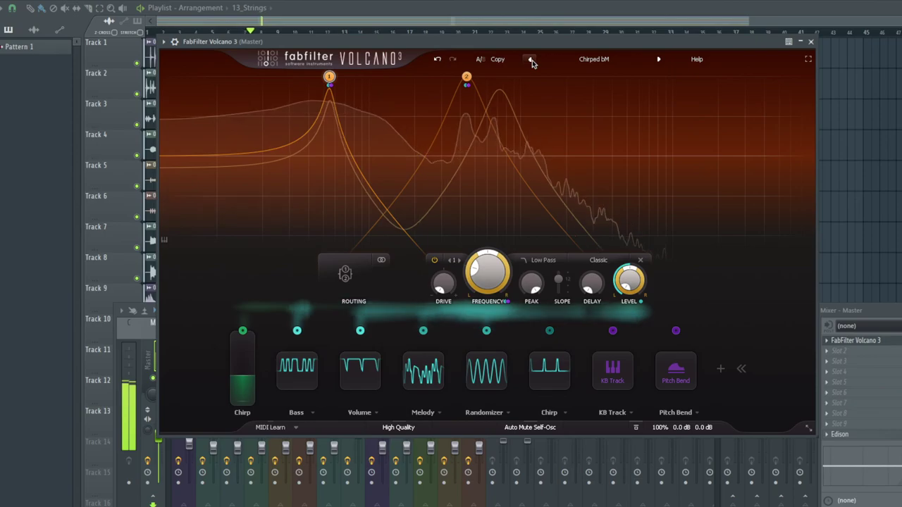
click(530, 60)
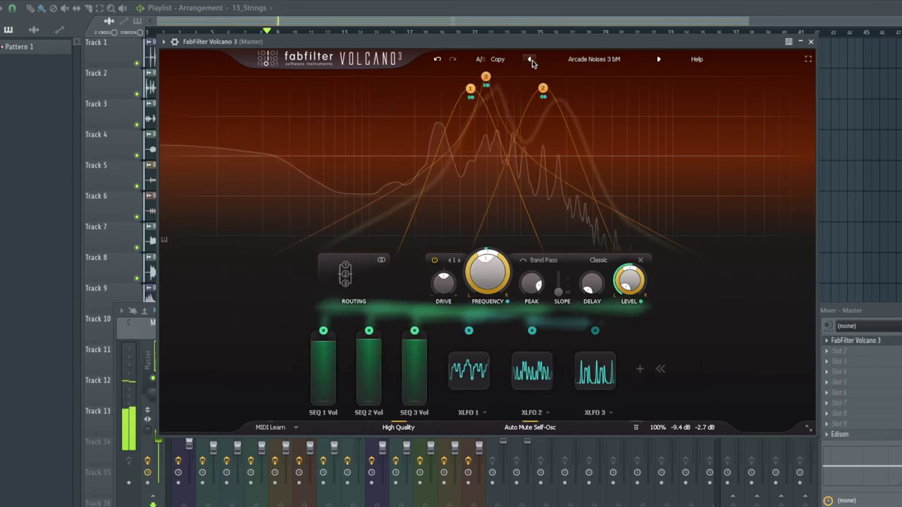
Step back through the presets Arcade Noises 2 bM, Power Feed bM and Overblown bM to Outside the Club Illusion bM.
click(531, 59)
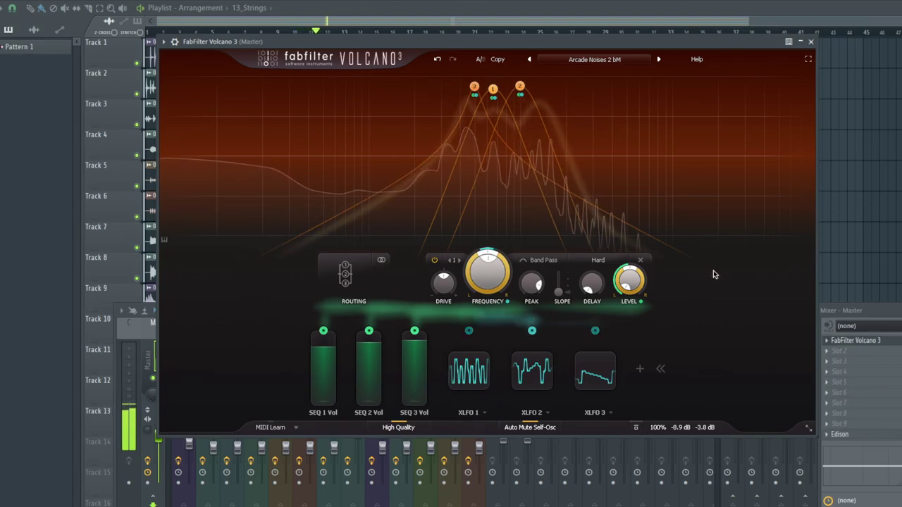
click(531, 60)
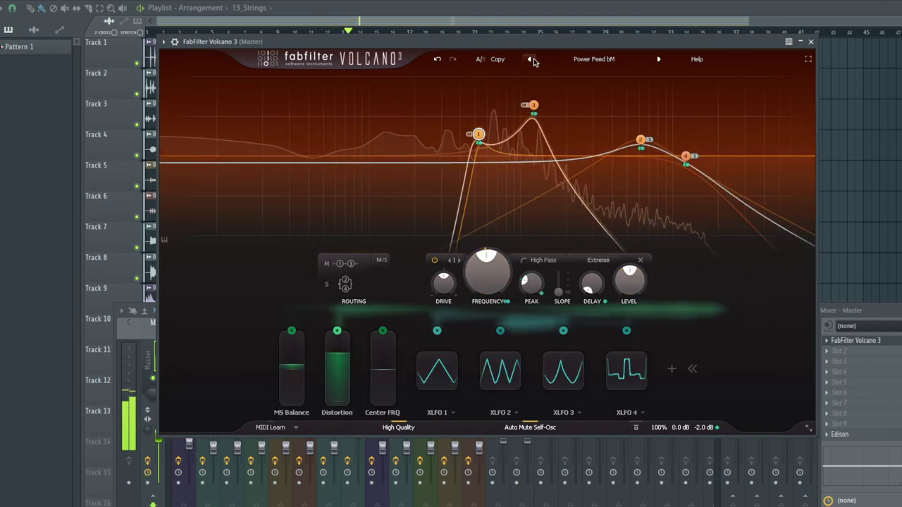
click(530, 60)
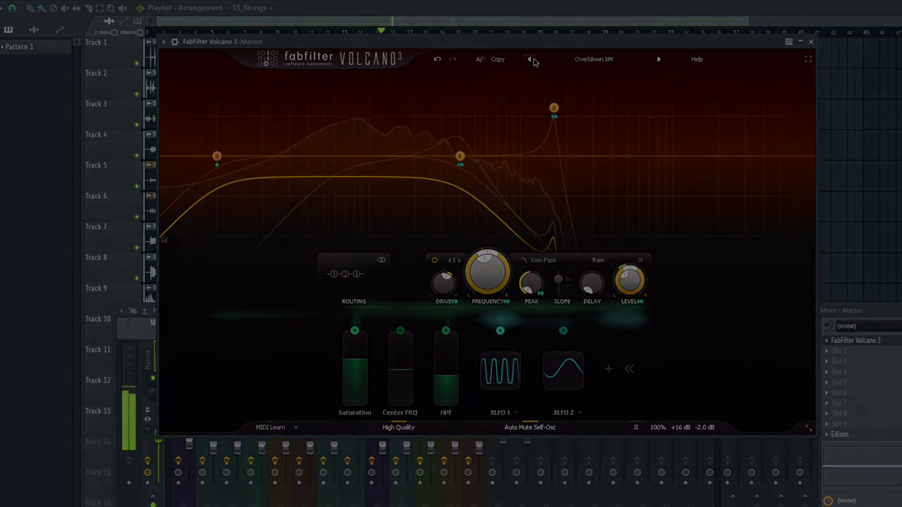
click(531, 60)
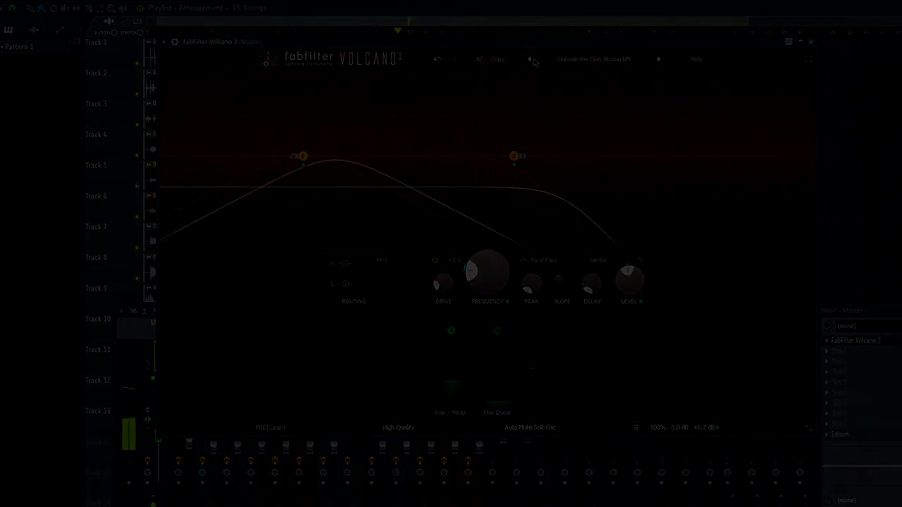